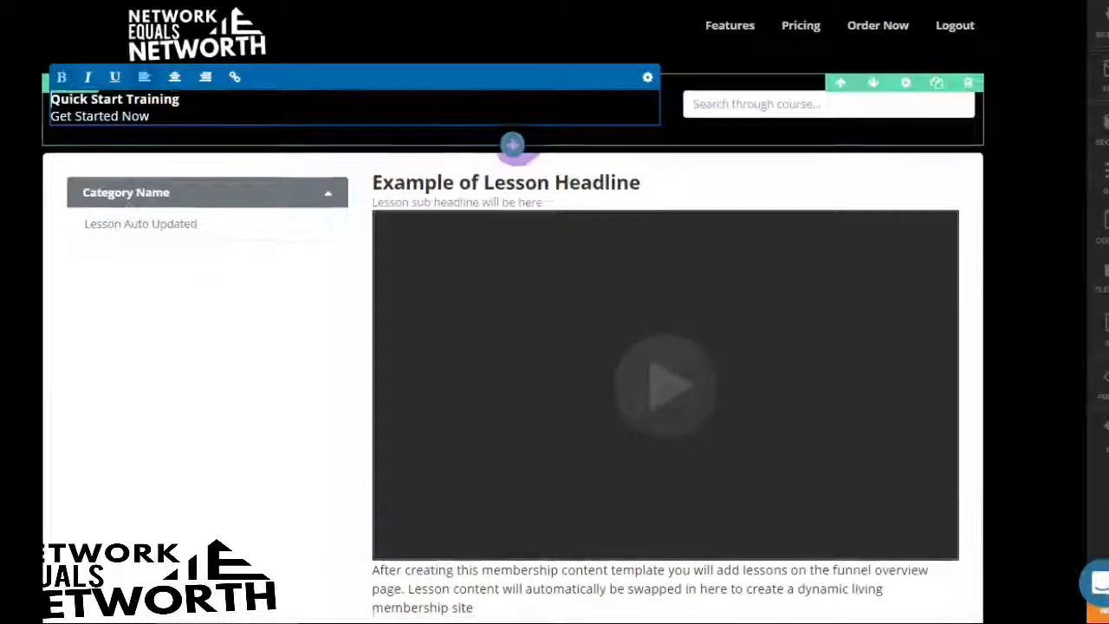
# Add a full-width one-column row below the header containing a Custom JS / HTML element.
pyautogui.click(512, 133)
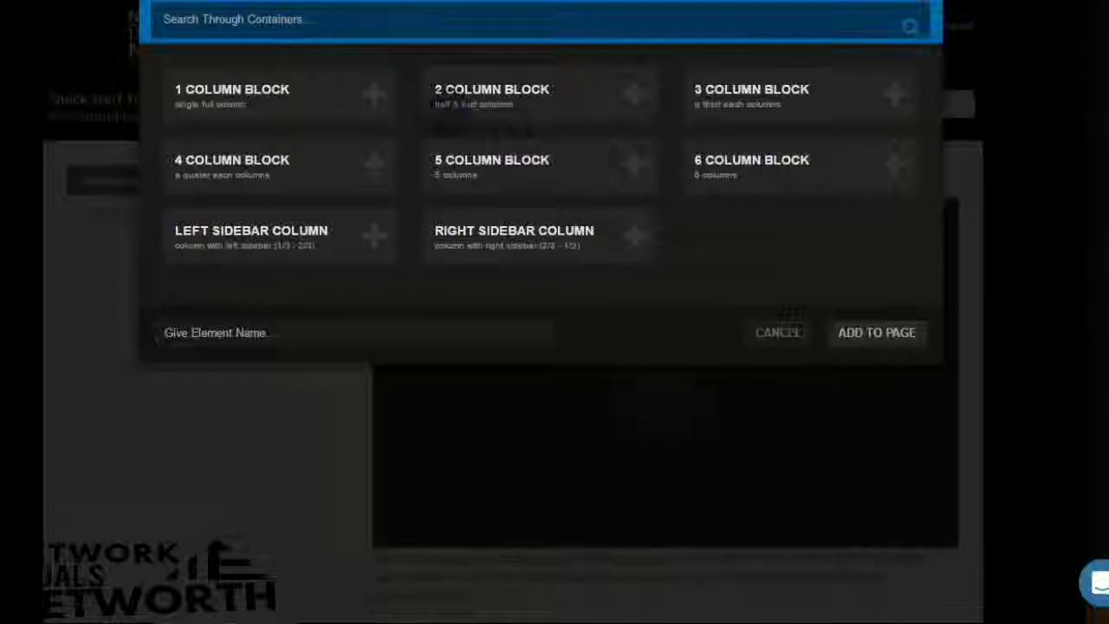
pyautogui.click(286, 97)
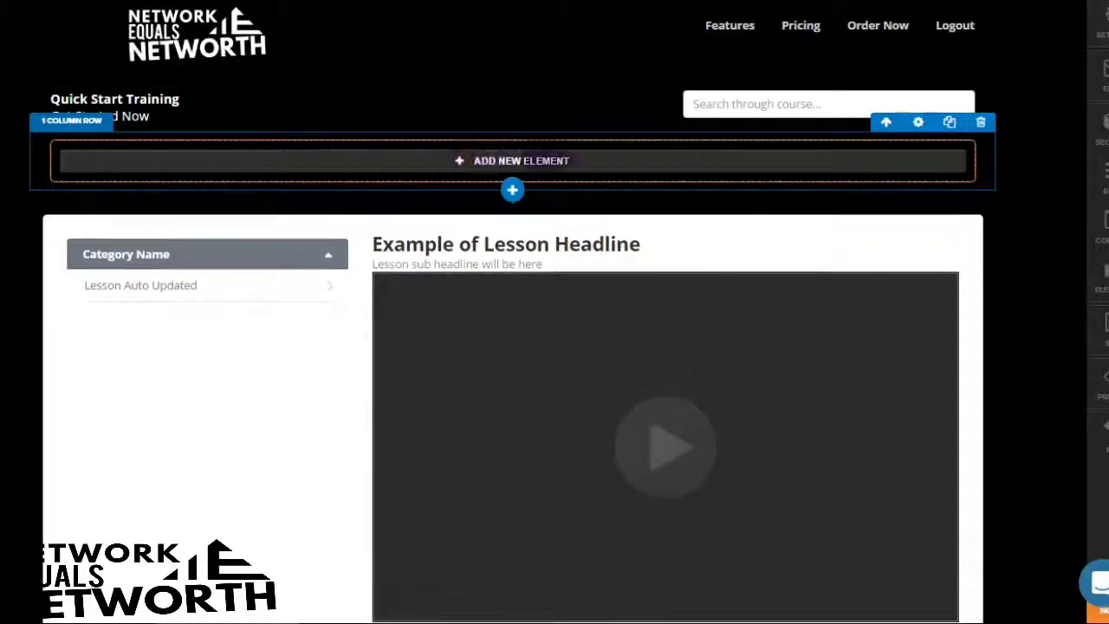
pyautogui.click(530, 161)
pyautogui.scroll(-5, 736, 295)
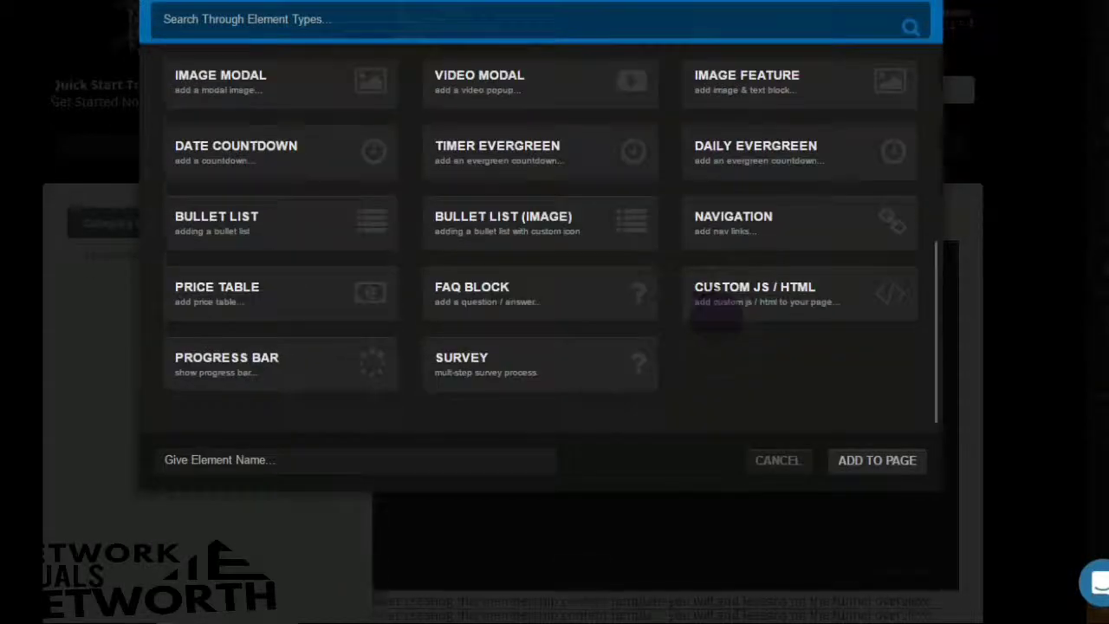
pyautogui.click(723, 296)
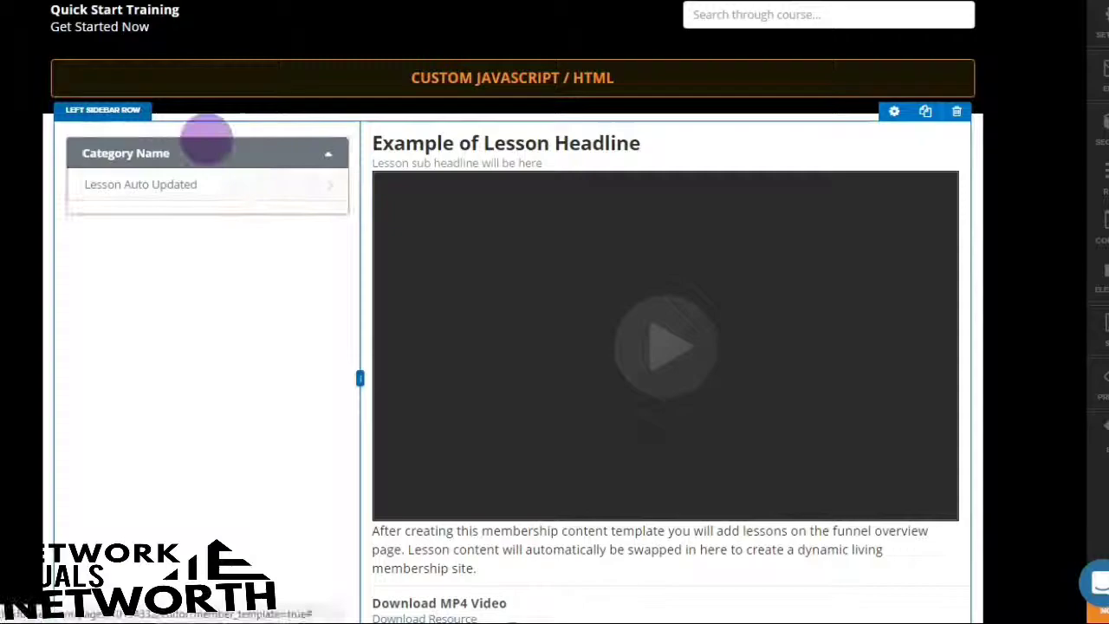
# Add a Custom JS / HTML element to the top of the left sidebar.
pyautogui.moveTo(208, 174)
pyautogui.click(206, 213)
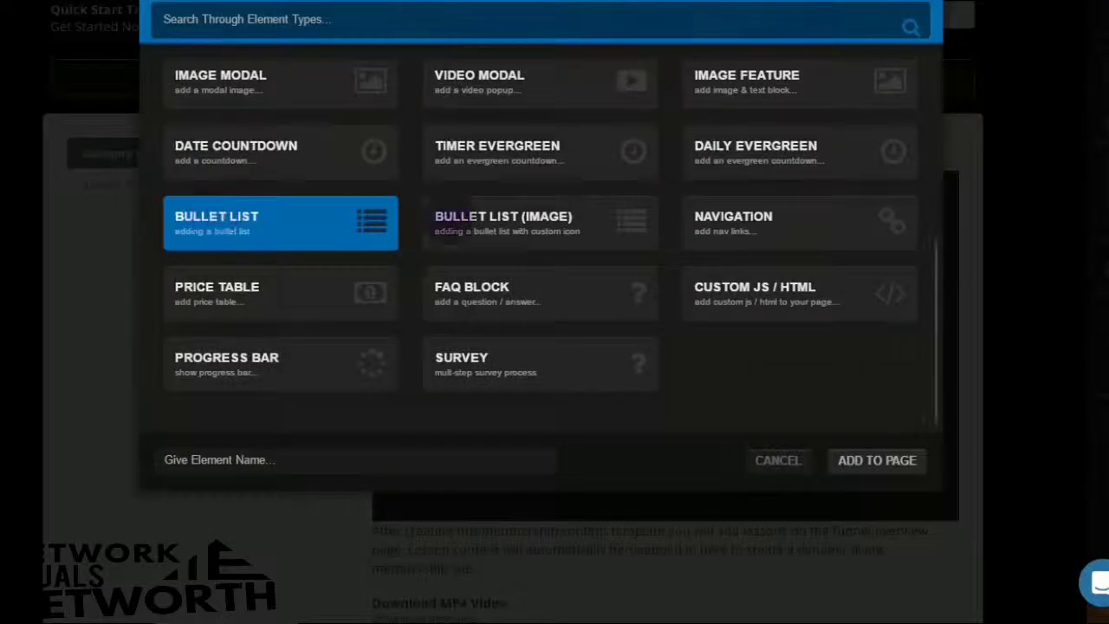
pyautogui.click(788, 294)
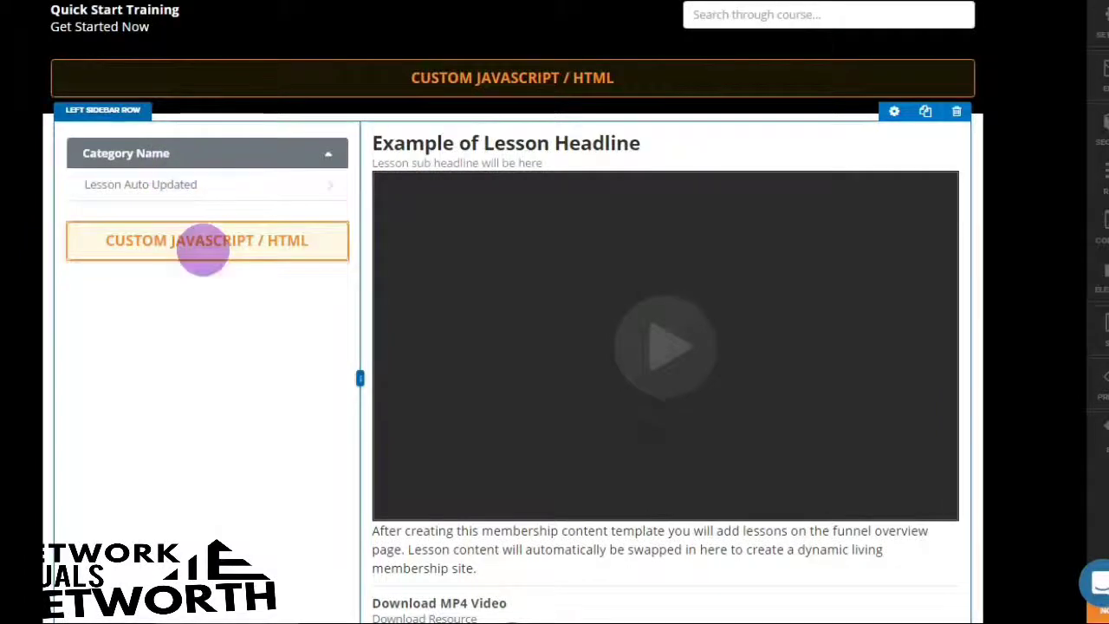
pyautogui.scroll(-2, 589, 302)
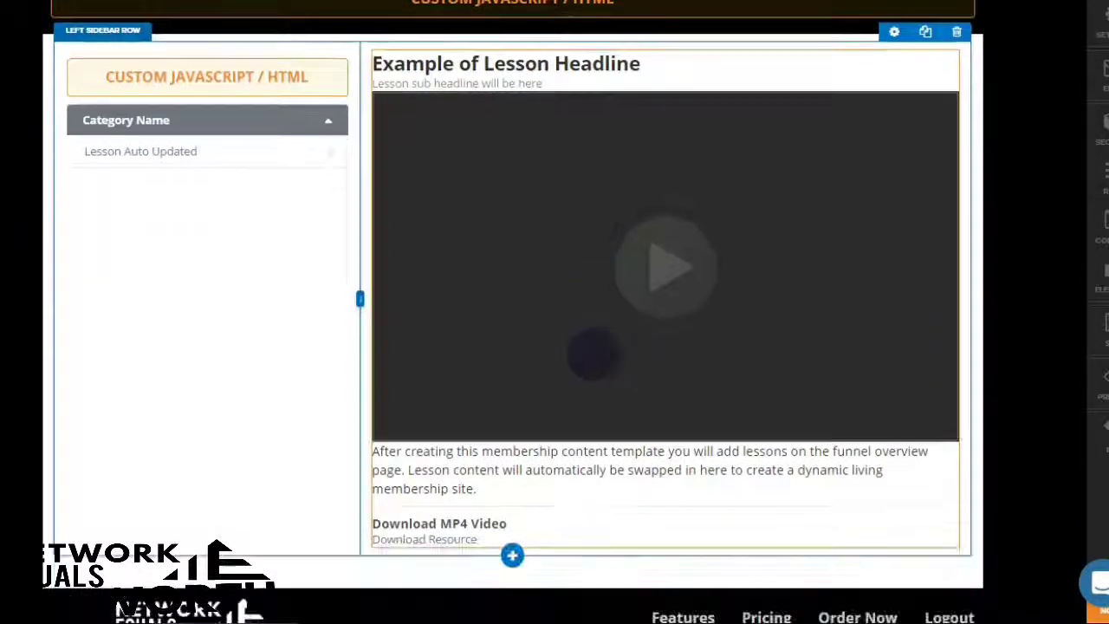
pyautogui.scroll(-3, 572, 372)
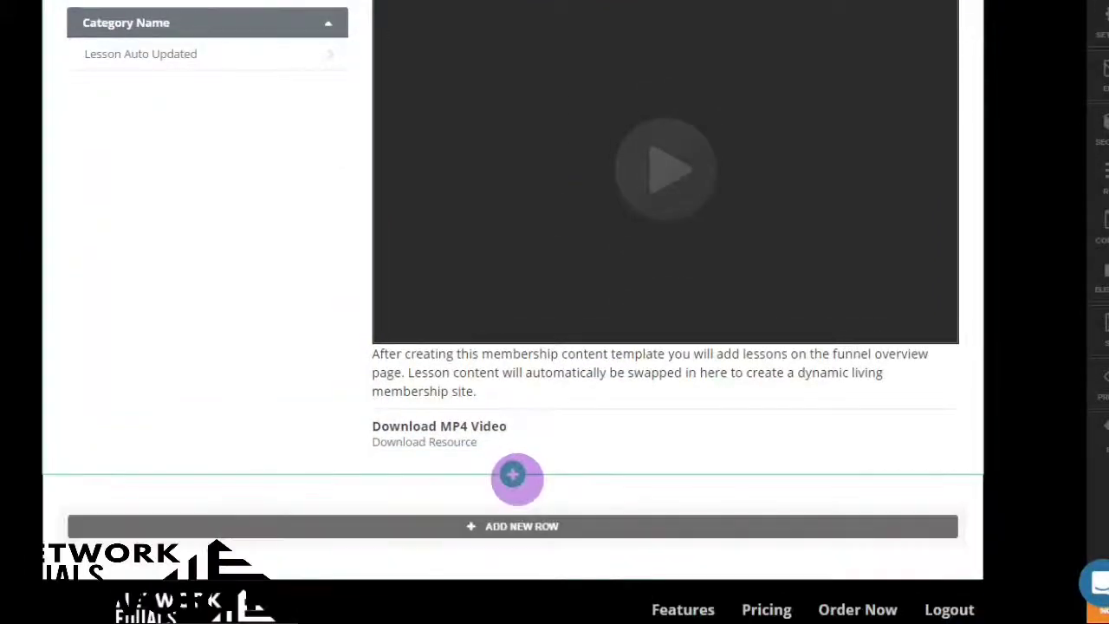
# Add a one-column row at the page bottom holding a Custom JS / HTML element.
pyautogui.click(514, 525)
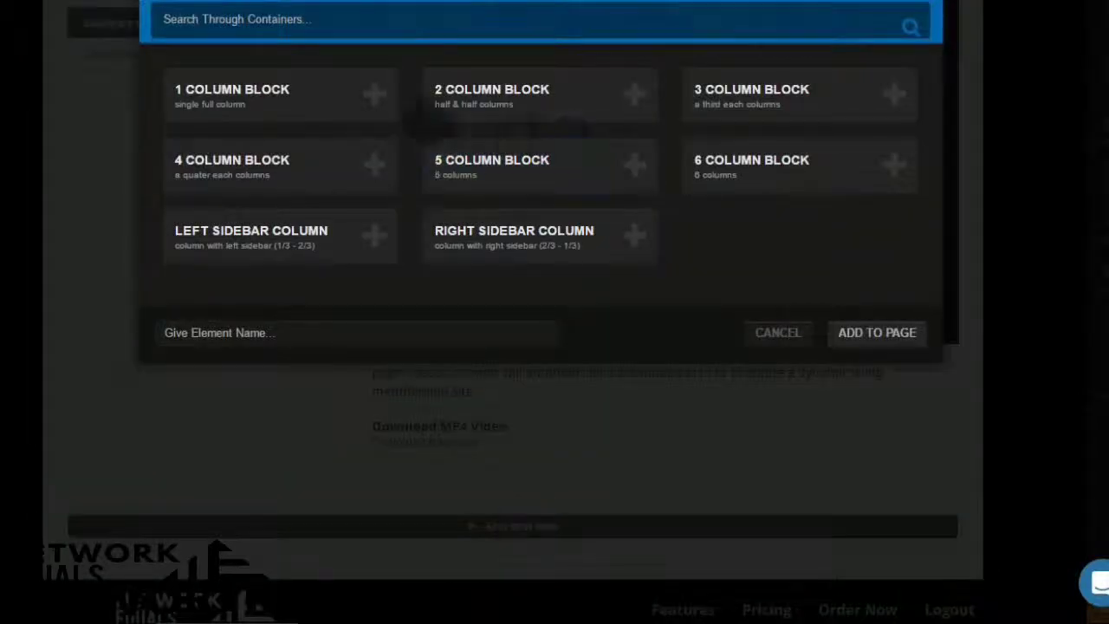
pyautogui.click(294, 101)
pyautogui.click(537, 102)
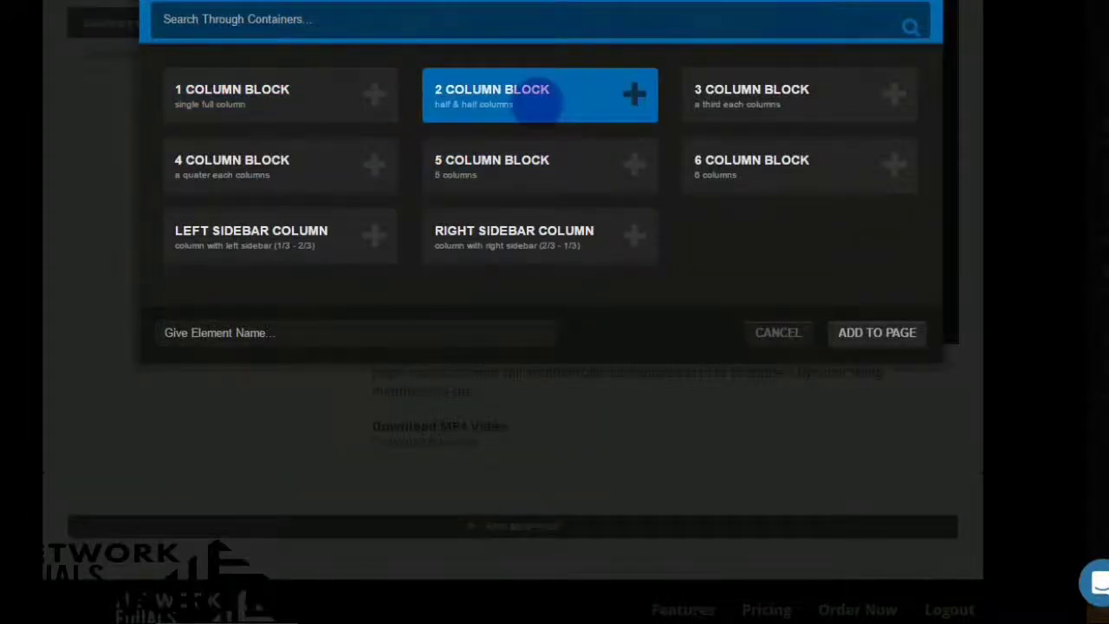
pyautogui.doubleClick(324, 94)
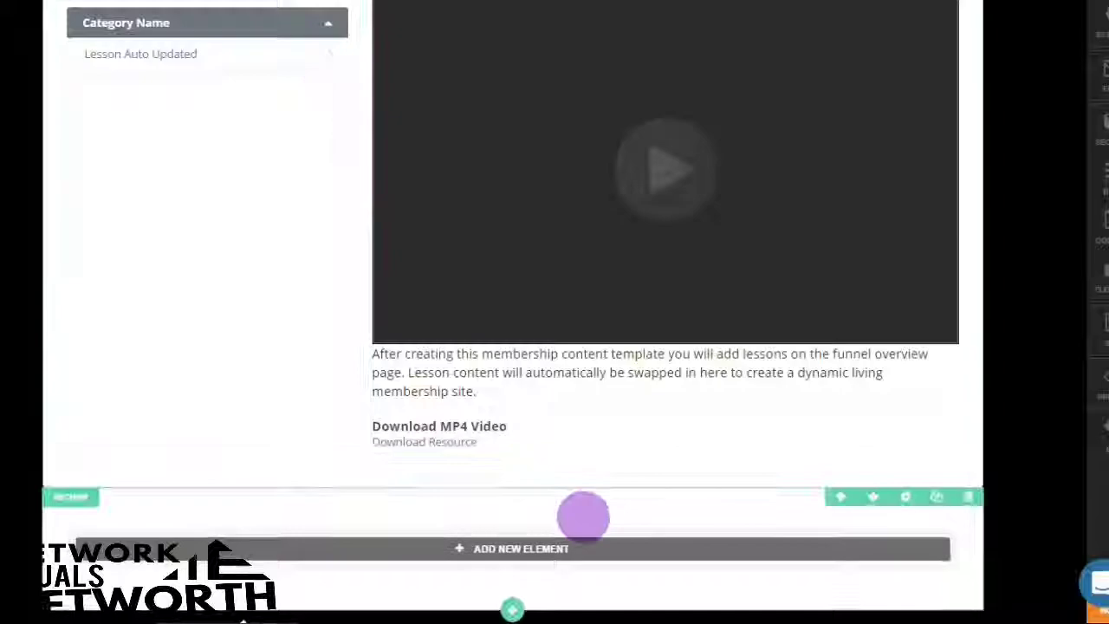
pyautogui.click(574, 532)
pyautogui.scroll(-5, 736, 373)
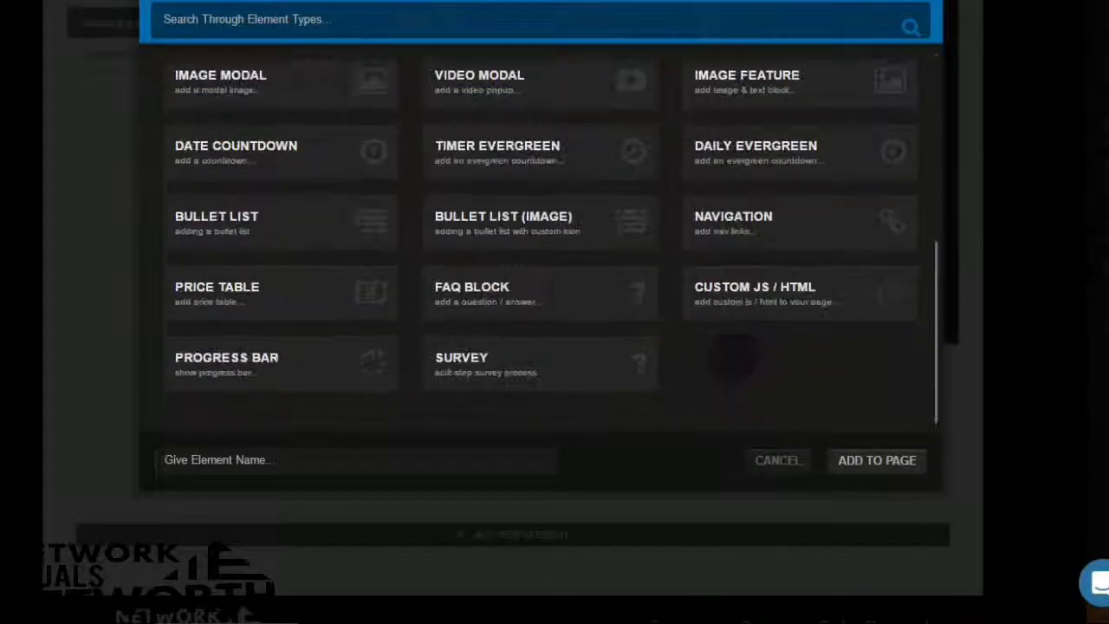
pyautogui.click(728, 292)
pyautogui.doubleClick(732, 292)
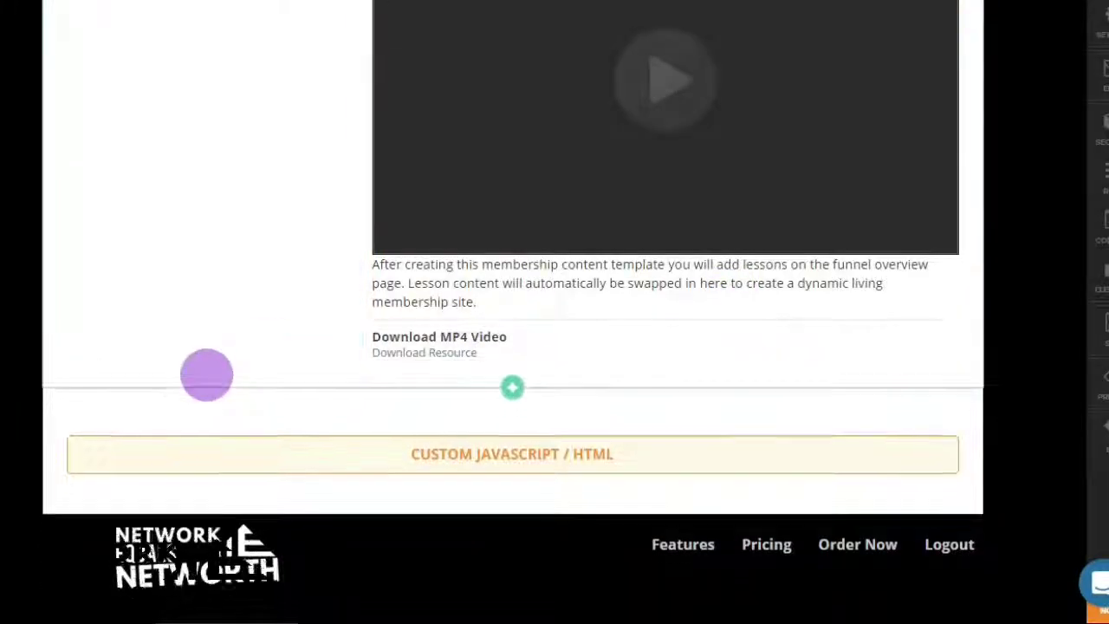
pyautogui.scroll(4, 208, 373)
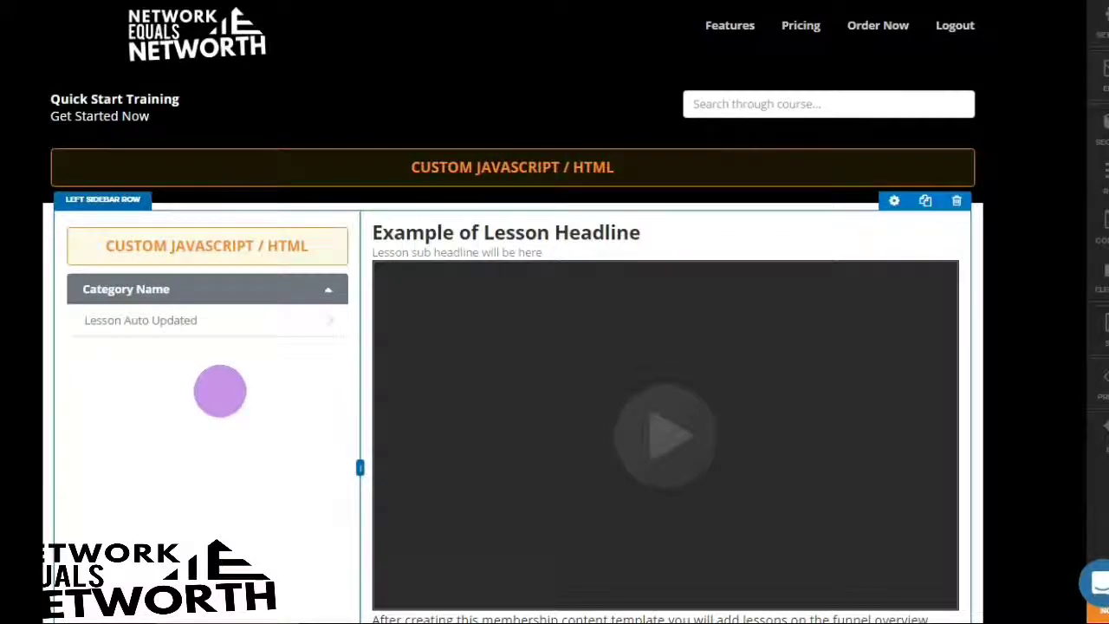
pyautogui.scroll(-2, 219, 389)
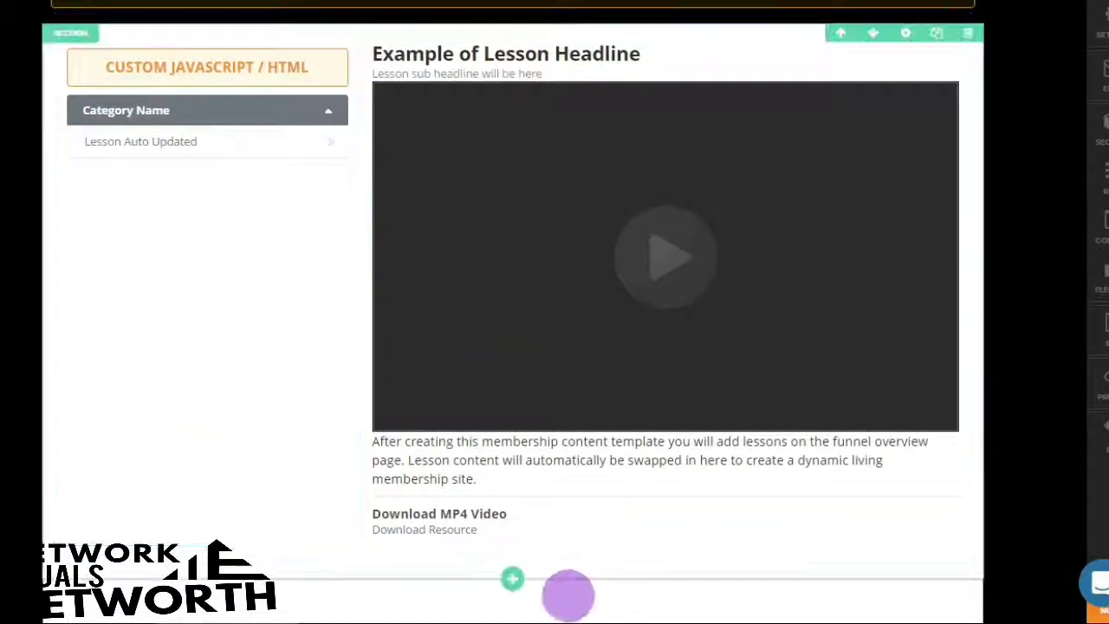
# Add a three-column row below the lesson with a Custom JS / HTML element in each column.
pyautogui.click(512, 544)
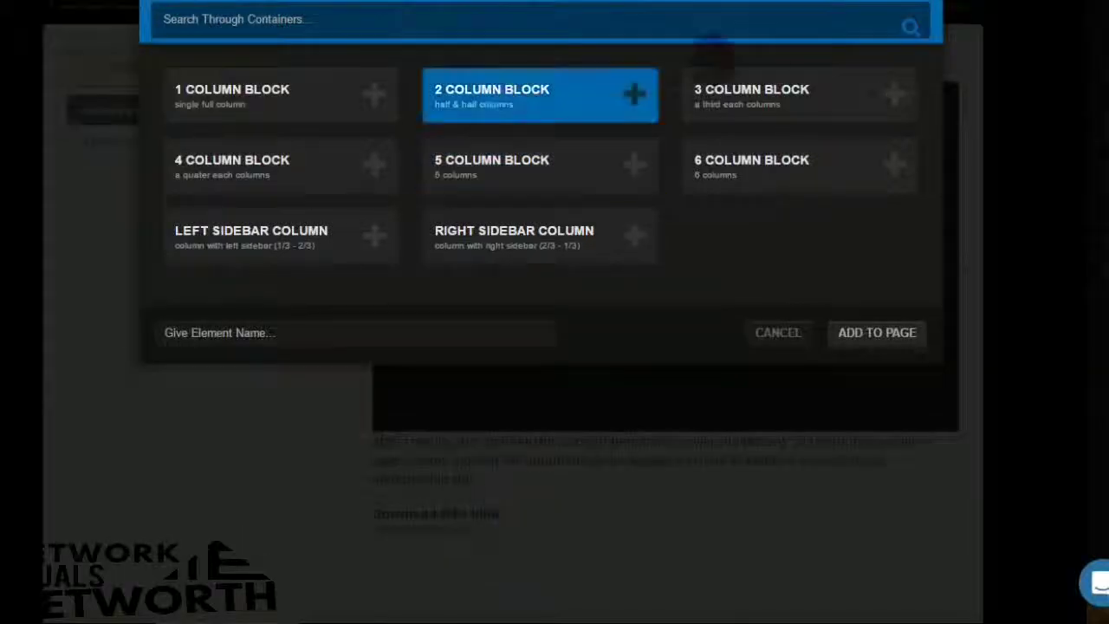
pyautogui.doubleClick(761, 91)
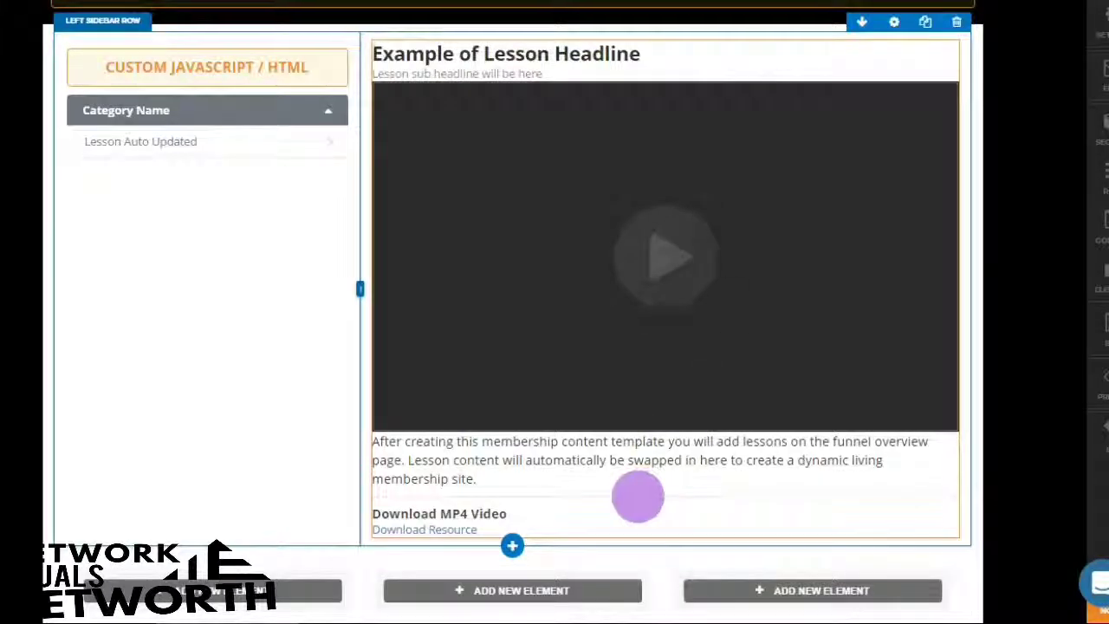
pyautogui.scroll(-3, 637, 496)
pyautogui.click(257, 307)
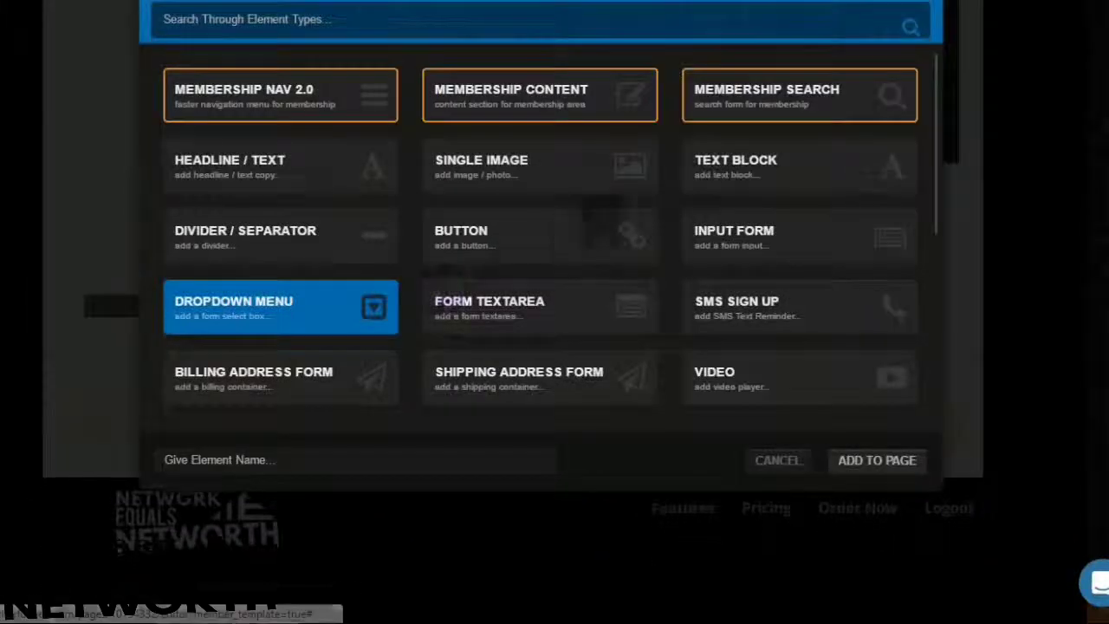
pyautogui.scroll(-5, 784, 299)
pyautogui.click(791, 290)
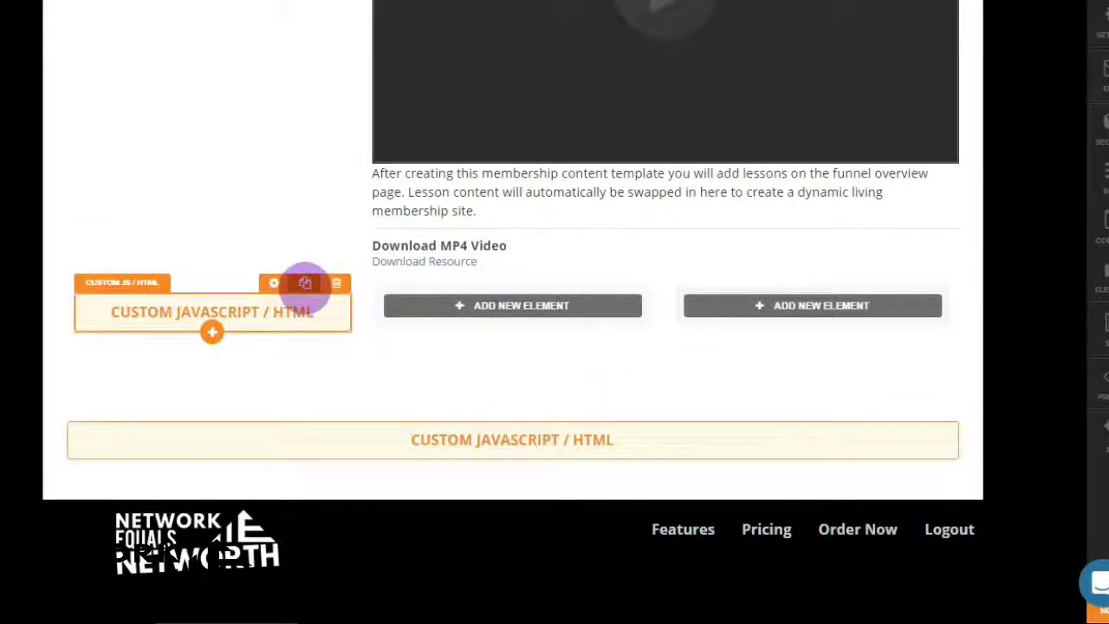
pyautogui.click(305, 283)
pyautogui.moveTo(312, 359); pyautogui.dragTo(470, 299)
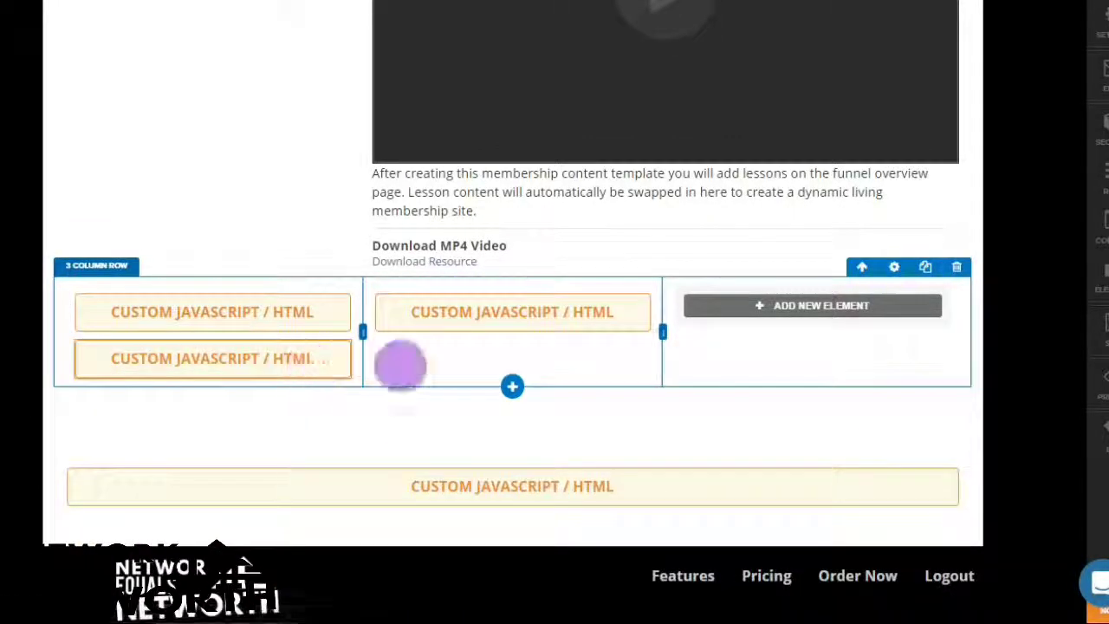
pyautogui.moveTo(401, 364); pyautogui.dragTo(772, 304)
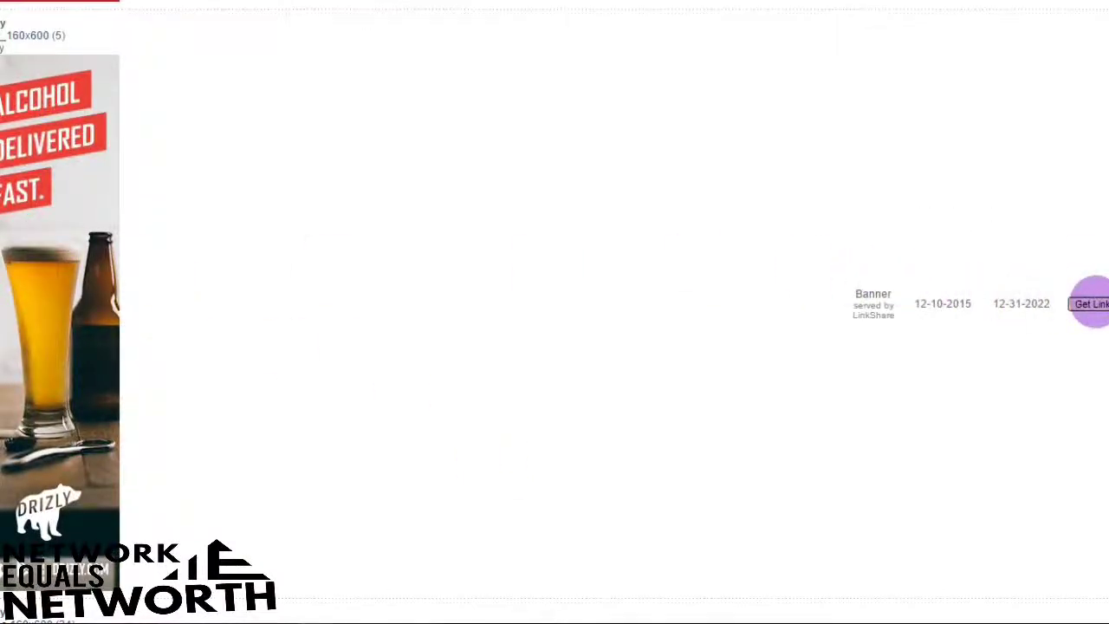
# Copy the Drizly banner's link code from LinkShare.
pyautogui.click(1091, 303)
pyautogui.moveTo(360, 139)
pyautogui.mouseDown()
pyautogui.moveTo(57, 139)
pyautogui.moveTo(18, 100)
pyautogui.mouseUp()
pyautogui.rightClick(17, 109)
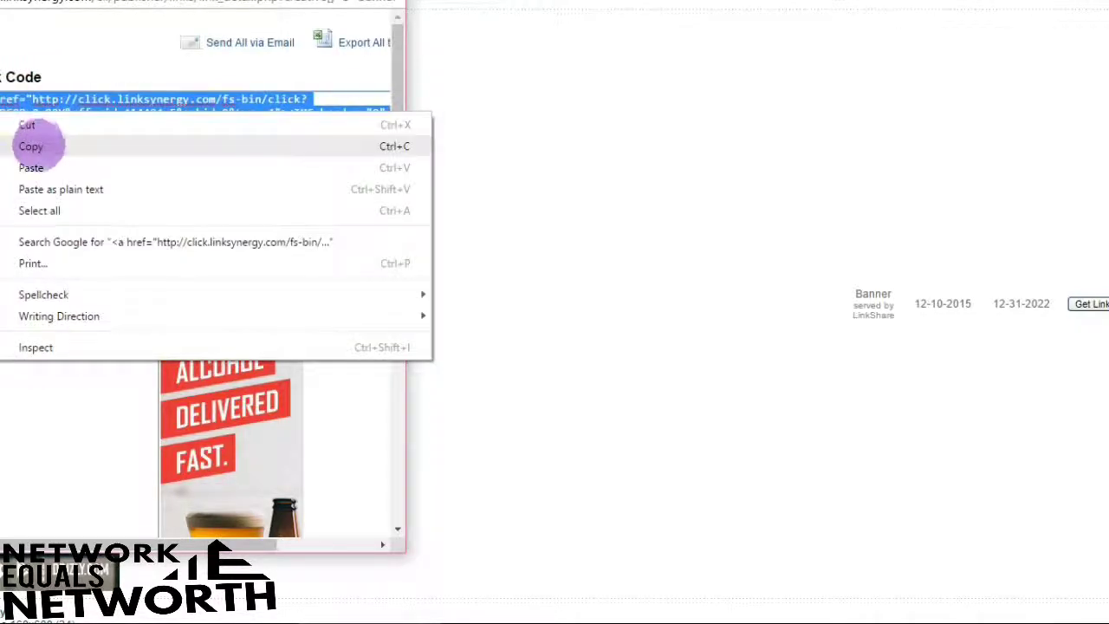
pyautogui.click(37, 146)
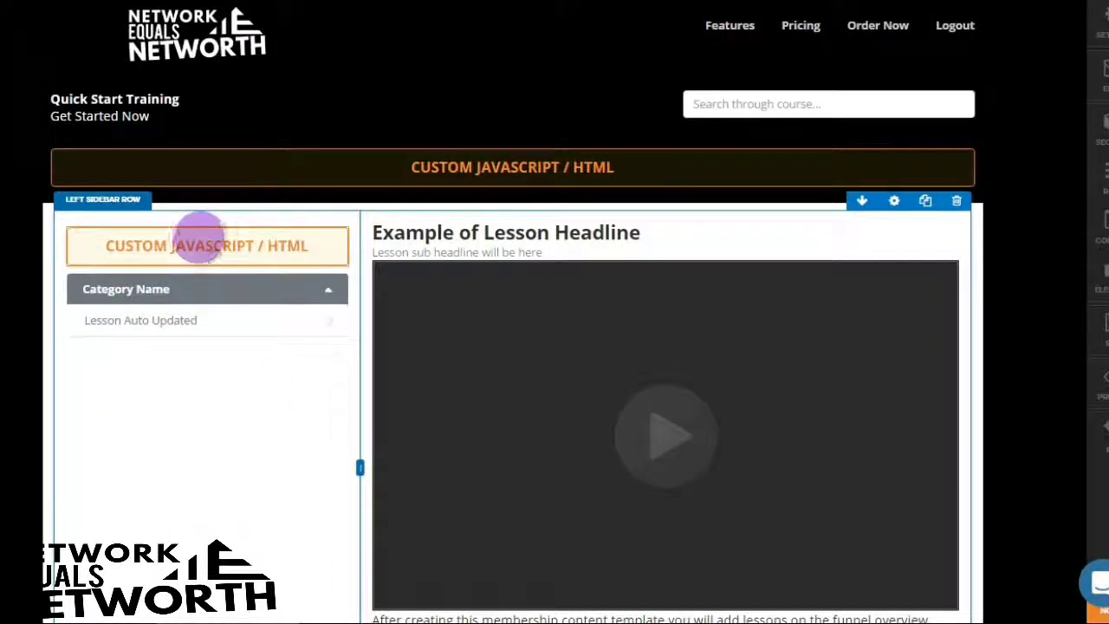
# Paste the copied Drizly banner code into a Custom JS / HTML element's code editor.
pyautogui.scroll(-3, 753, 423)
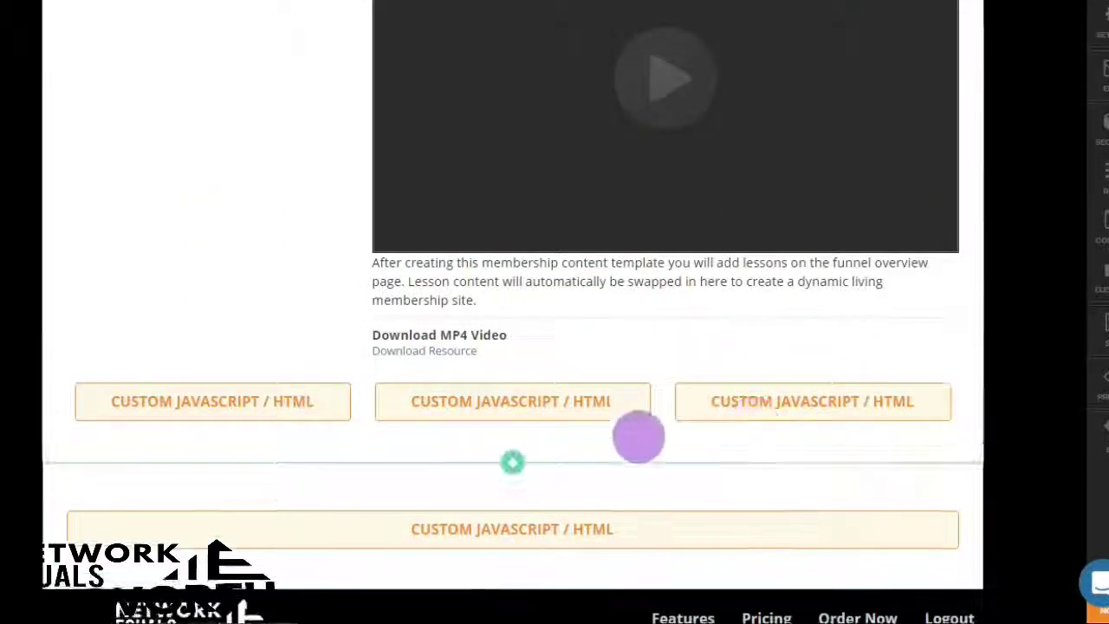
pyautogui.click(775, 394)
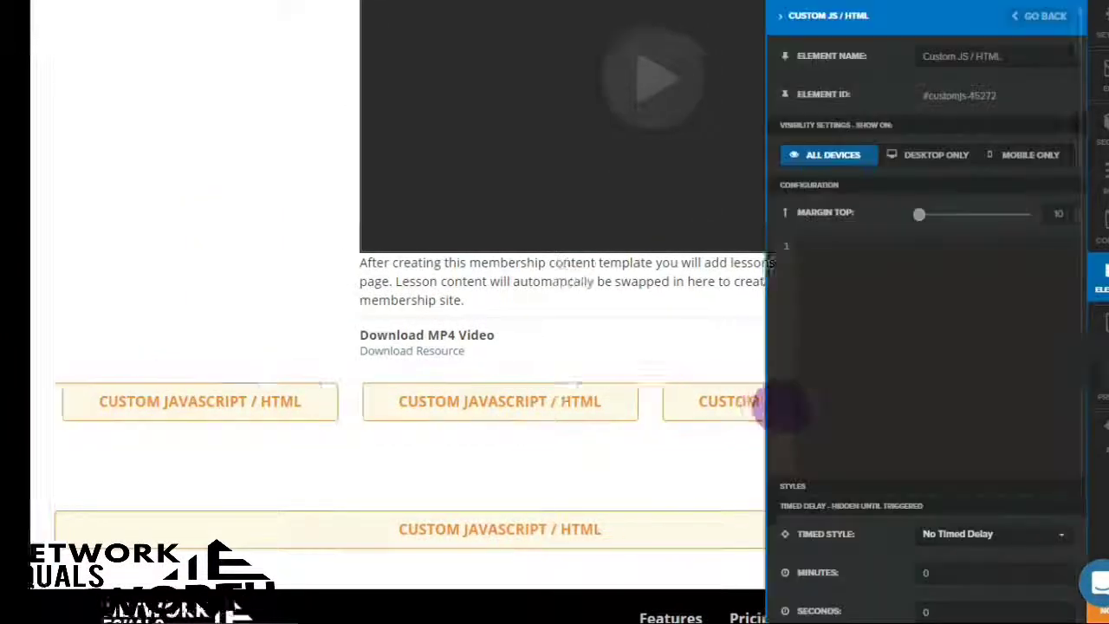
pyautogui.rightClick(901, 326)
pyautogui.click(957, 430)
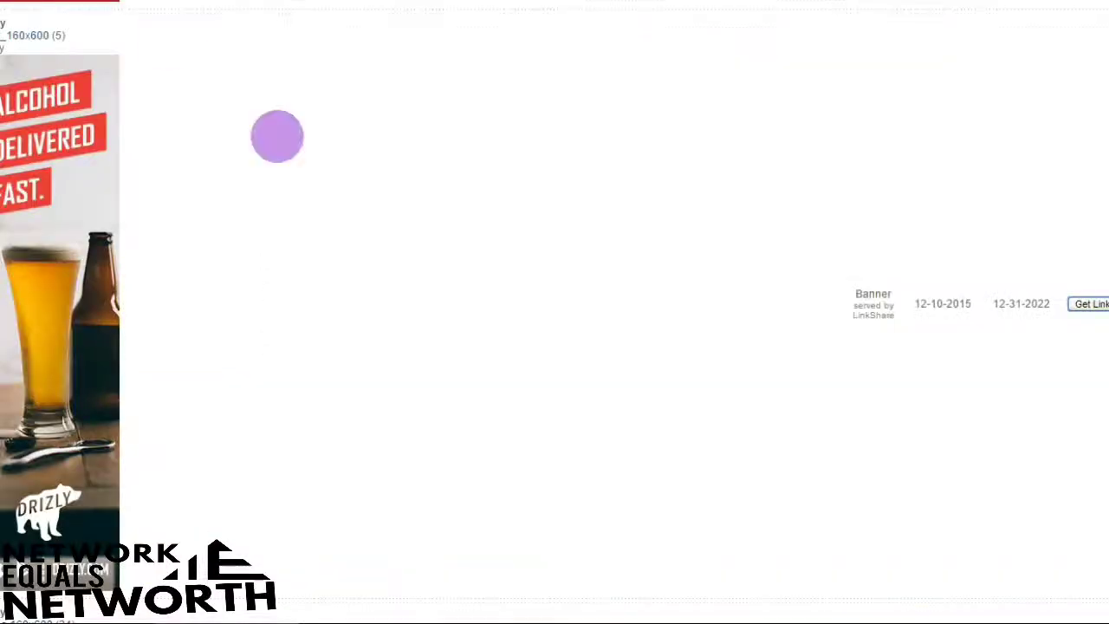
# Find the Drizly BeerWine 970x250 banner in LinkShare and copy its link code.
pyautogui.scroll(-2, 339, 265)
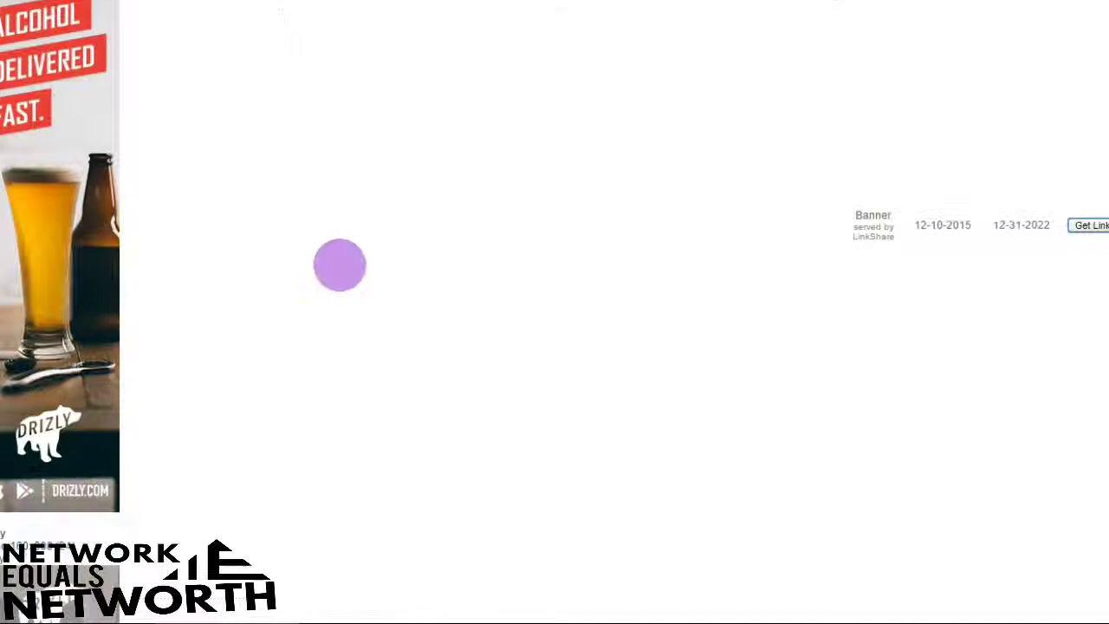
pyautogui.scroll(-1, 338, 265)
pyautogui.scroll(-3, 339, 265)
pyautogui.scroll(-5, 339, 265)
pyautogui.scroll(1, 339, 265)
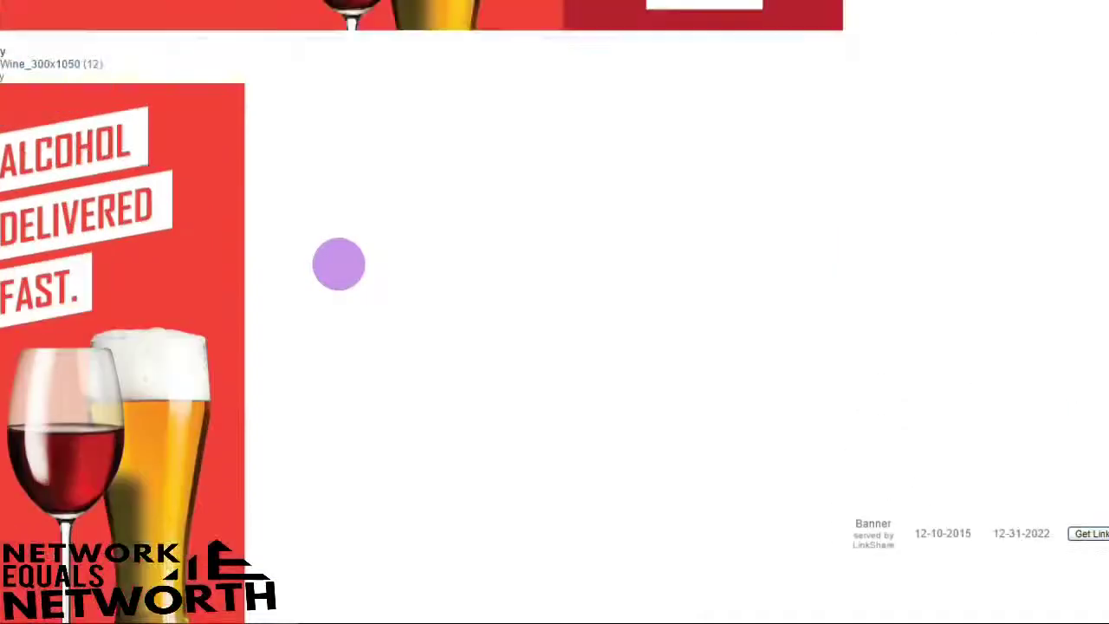
pyautogui.scroll(3, 339, 265)
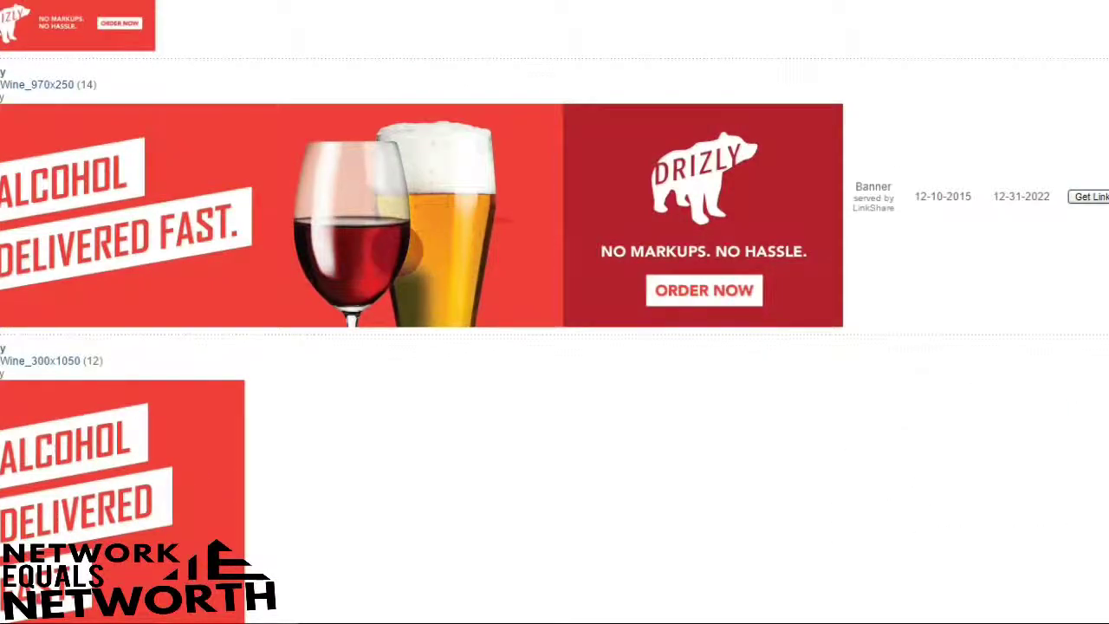
pyautogui.click(1093, 195)
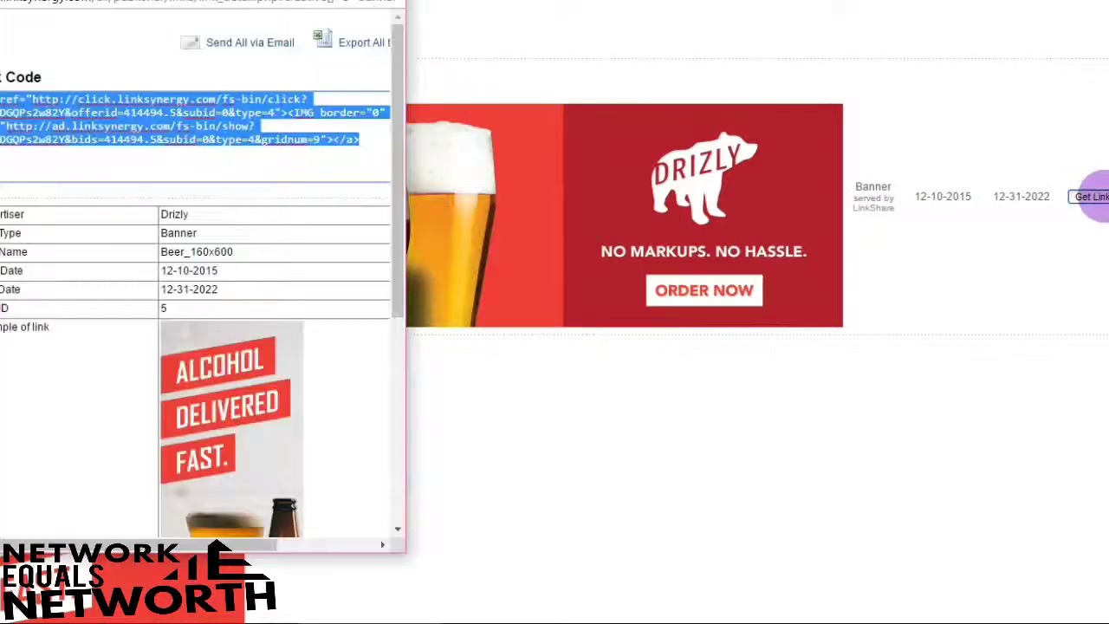
pyautogui.moveTo(368, 143)
pyautogui.mouseDown()
pyautogui.moveTo(73, 140)
pyautogui.moveTo(2, 99)
pyautogui.mouseUp()
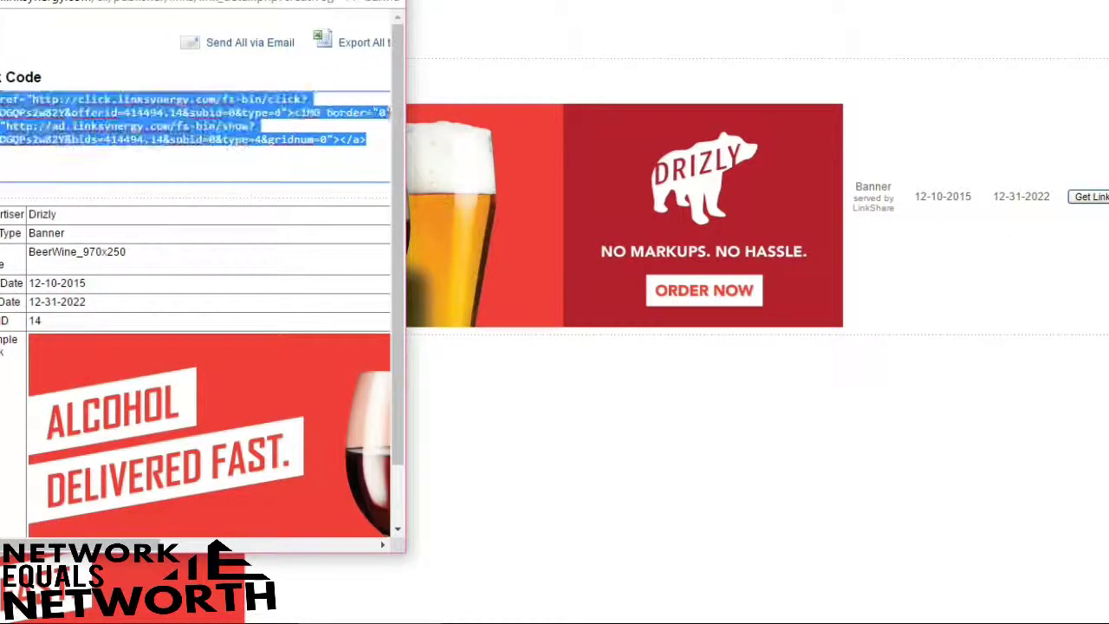
pyautogui.rightClick(16, 108)
pyautogui.click(24, 138)
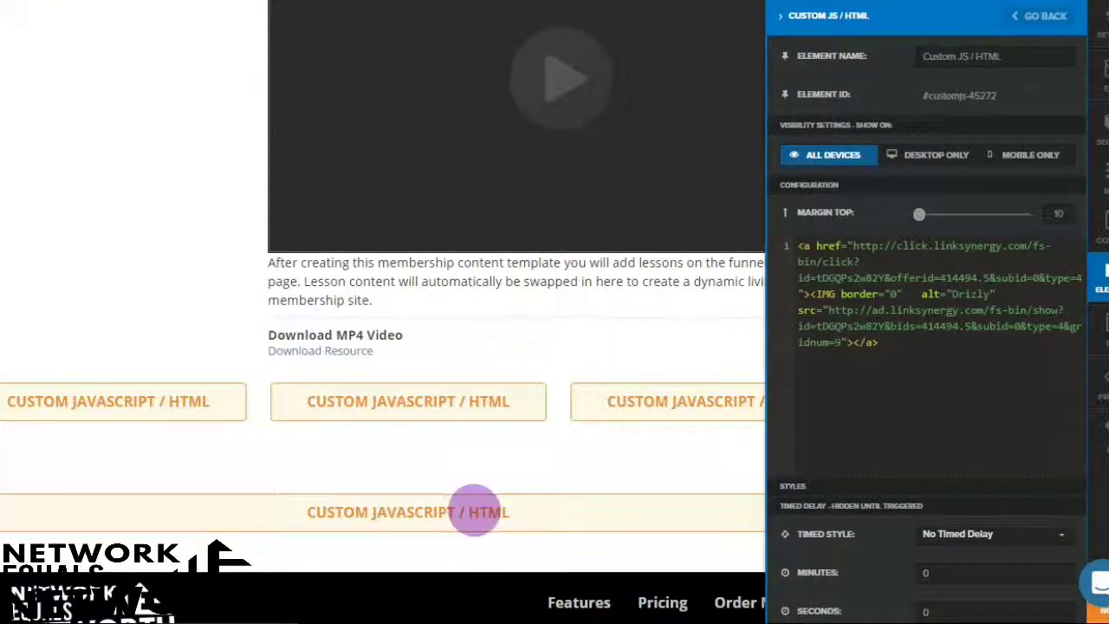
# Paste the 970x250 banner code into the bottom wide Custom JS / HTML block.
pyautogui.click(881, 505)
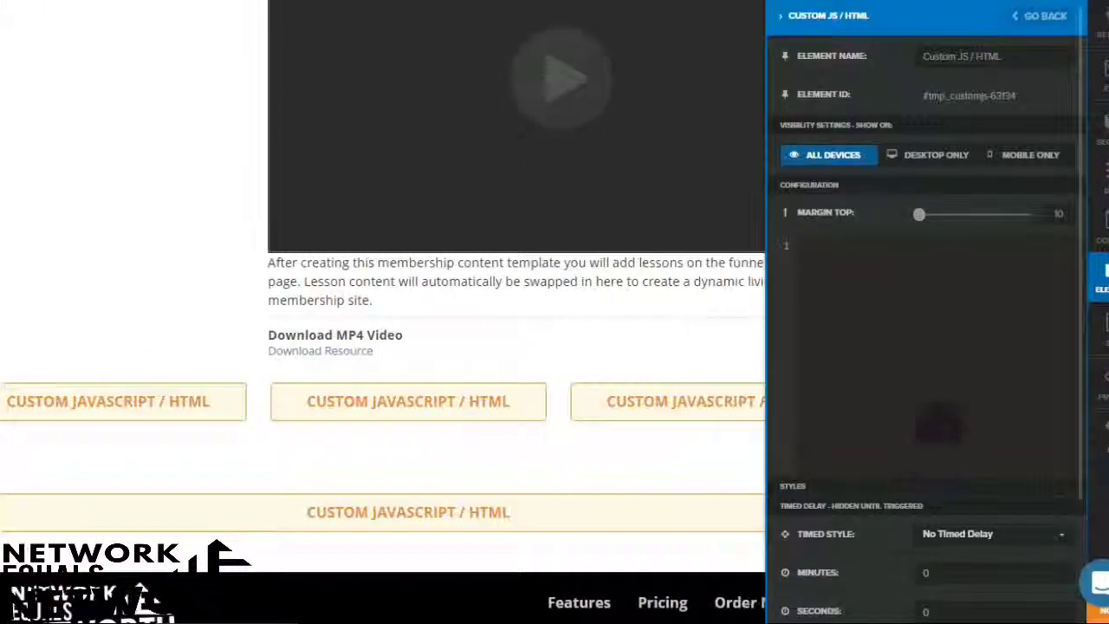
pyautogui.rightClick(885, 321)
pyautogui.click(931, 429)
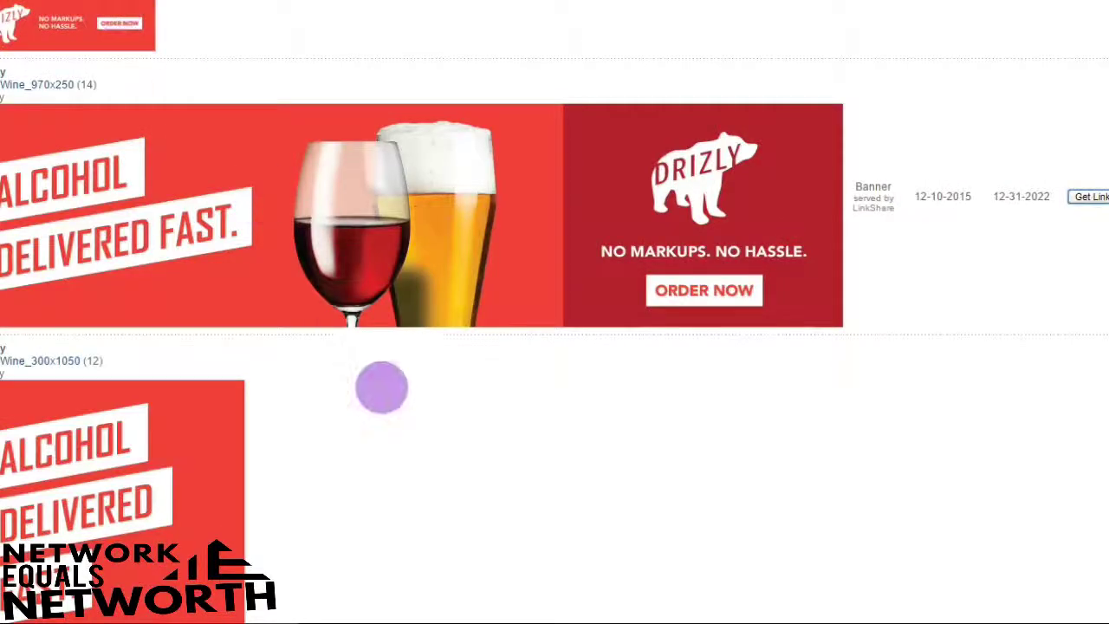
# Scroll to the Drizly VinBoat 480x320 banner and select its full link code.
pyautogui.scroll(-5, 381, 386)
pyautogui.scroll(-5, 385, 403)
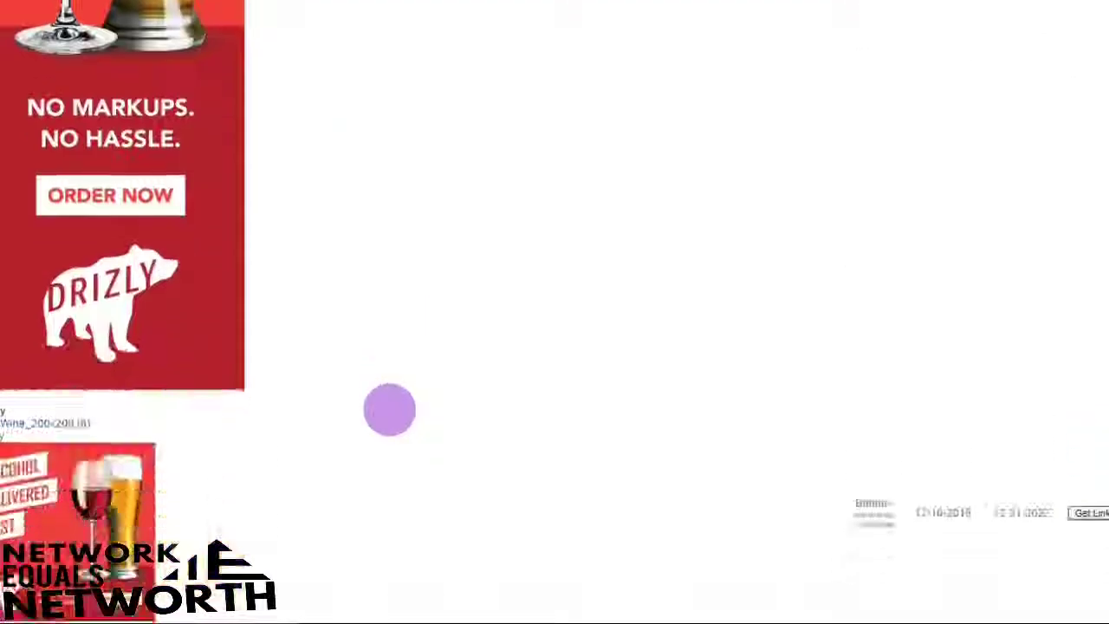
pyautogui.scroll(-5, 387, 407)
pyautogui.scroll(-2, 389, 410)
pyautogui.scroll(-5, 391, 412)
pyautogui.scroll(-5, 395, 413)
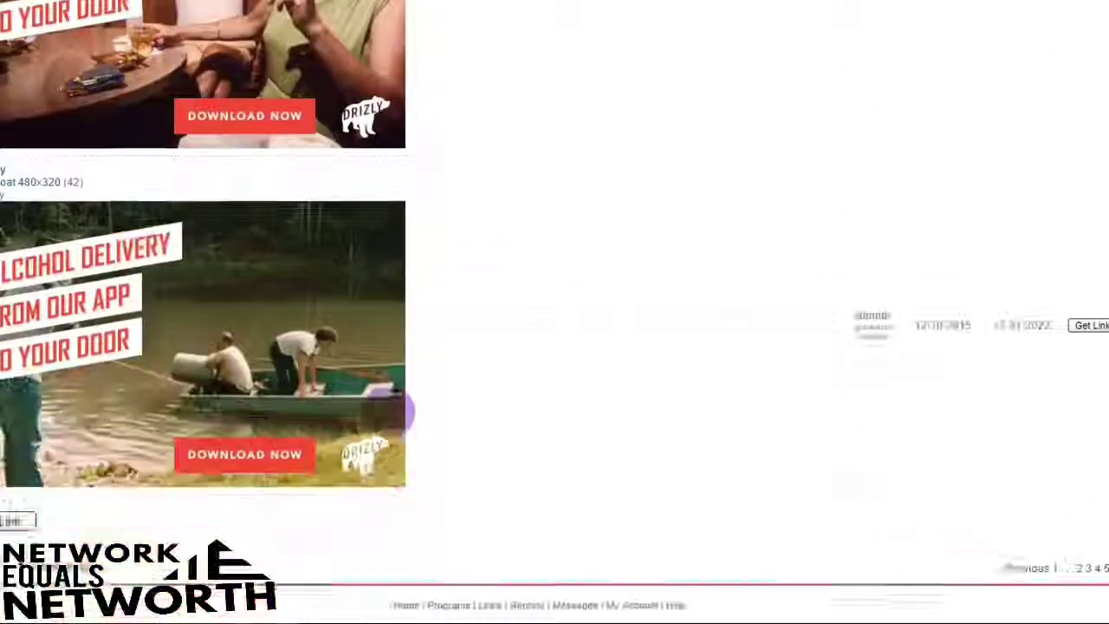
pyautogui.scroll(-3, 396, 413)
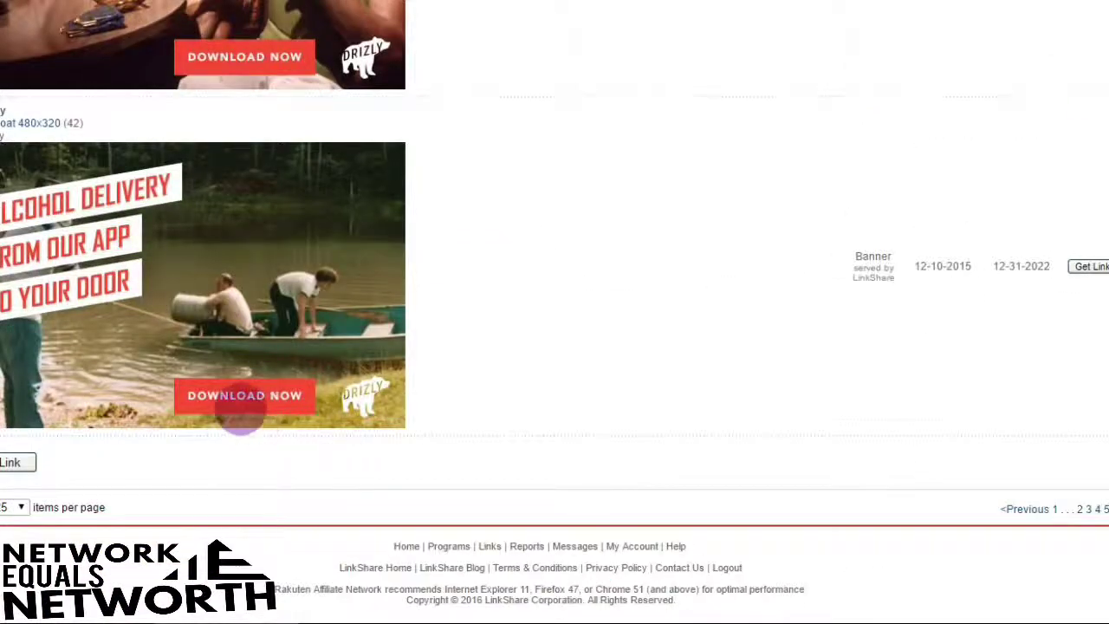
pyautogui.click(1083, 267)
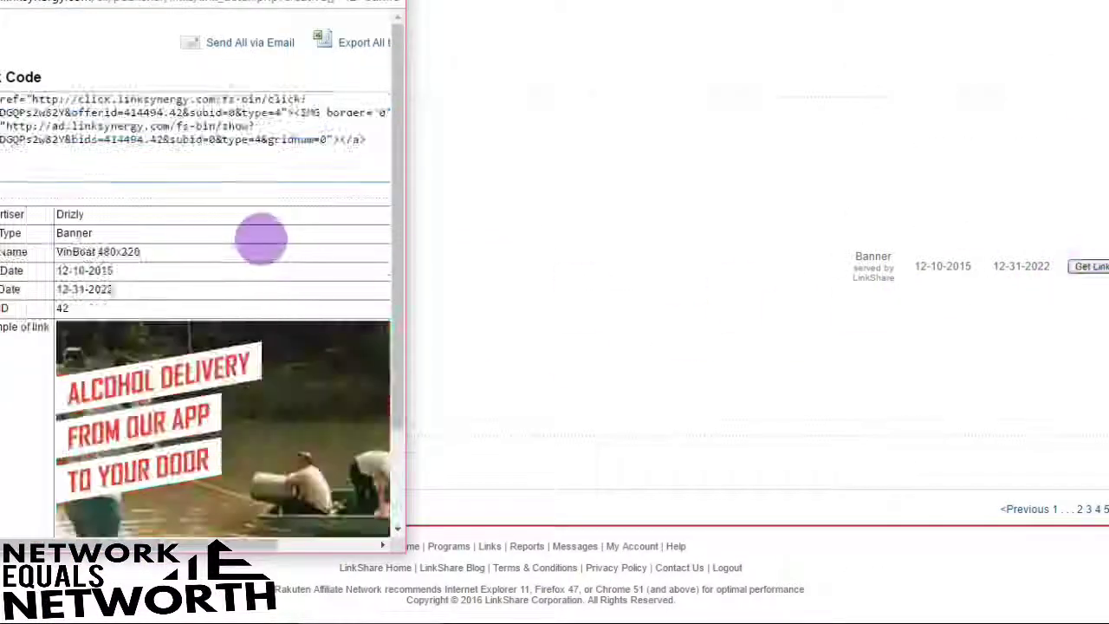
pyautogui.moveTo(341, 162); pyautogui.dragTo(4, 97)
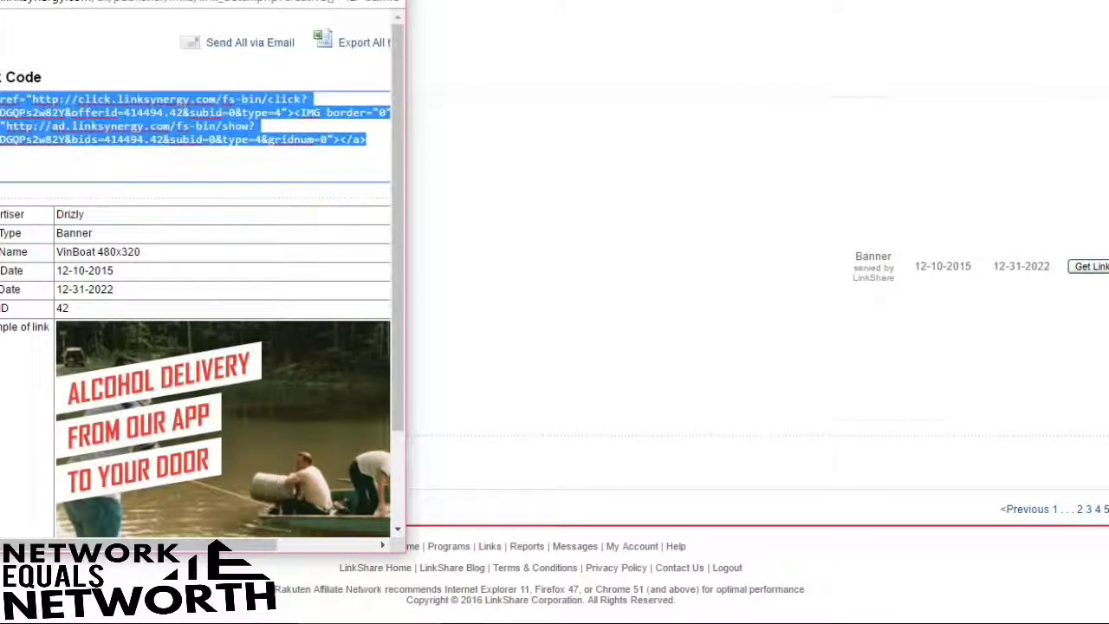
pyautogui.rightClick(8, 105)
# Copy the VinBoat code and paste it into the sidebar Custom JS / HTML block.
pyautogui.click(32, 146)
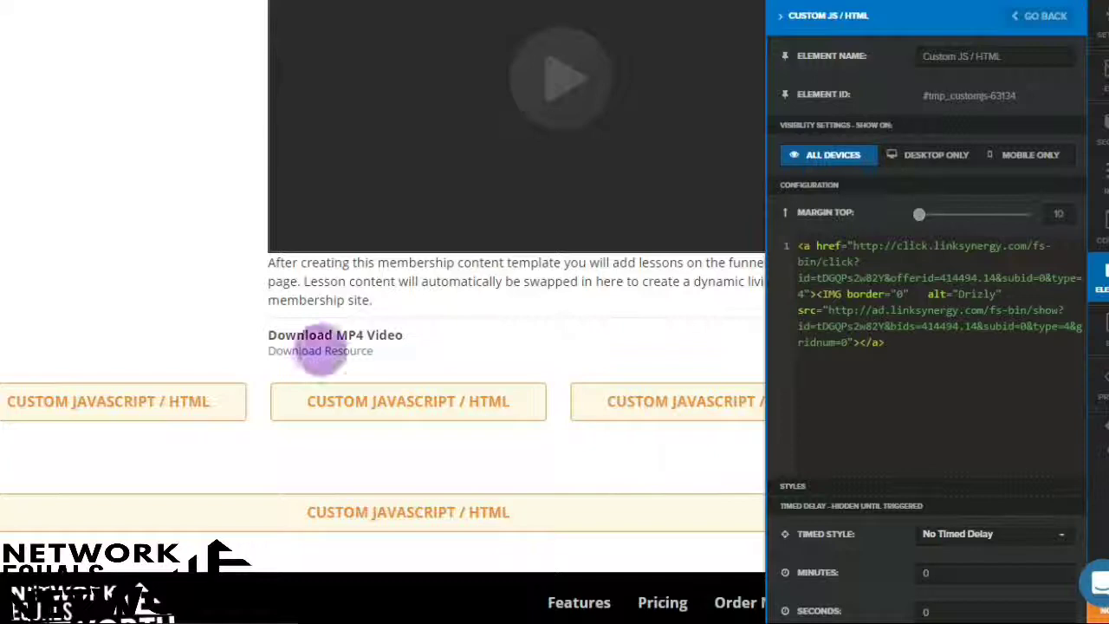
pyautogui.scroll(5, 130, 312)
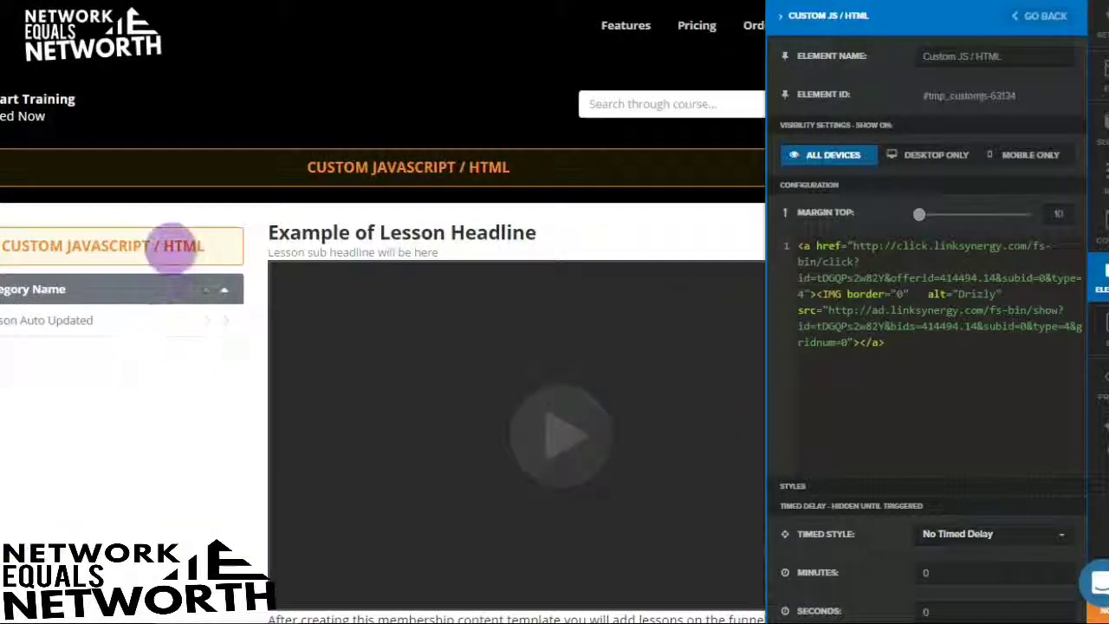
pyautogui.click(173, 252)
pyautogui.click(227, 461)
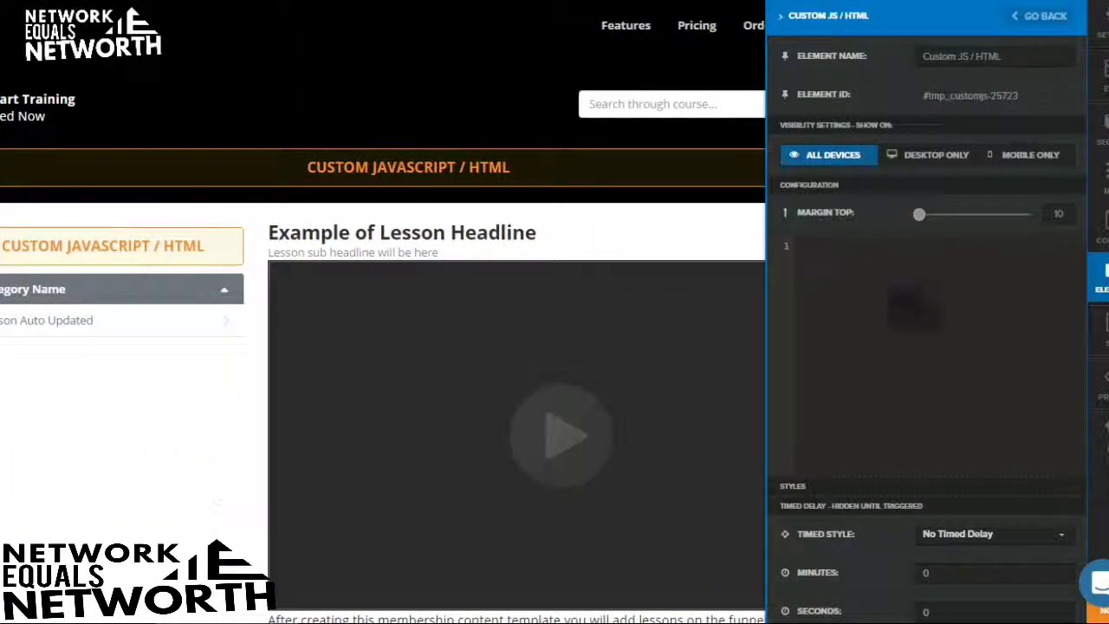
pyautogui.rightClick(899, 297)
pyautogui.click(953, 404)
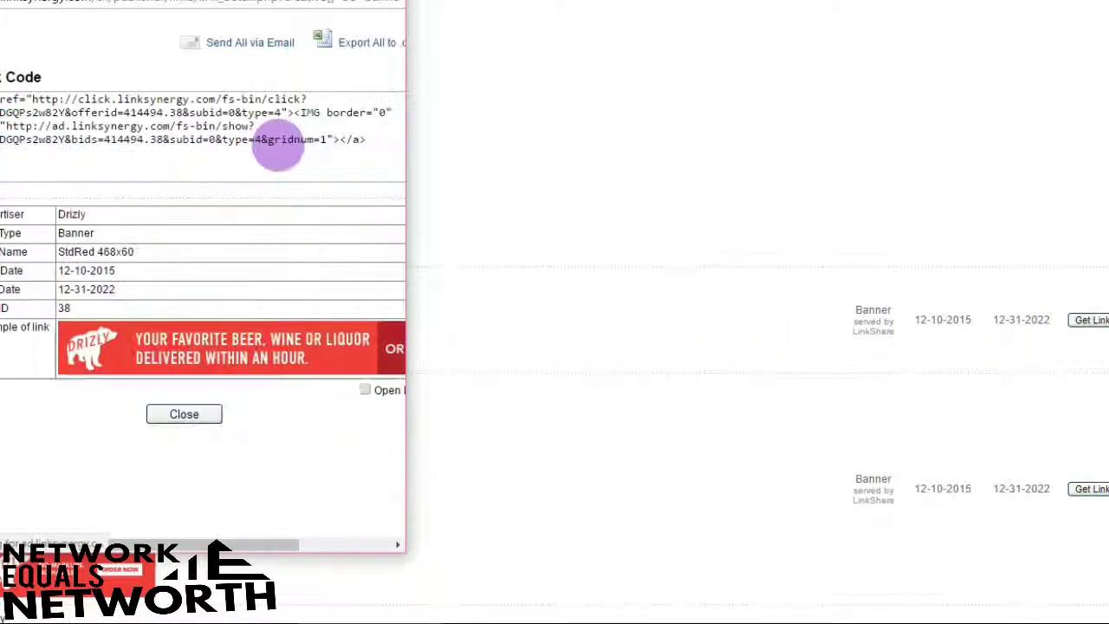
# Select and copy the Drizly StdRed 468x60 banner's link code.
pyautogui.moveTo(371, 140)
pyautogui.mouseDown()
pyautogui.moveTo(4, 139)
pyautogui.moveTo(5, 99)
pyautogui.mouseUp()
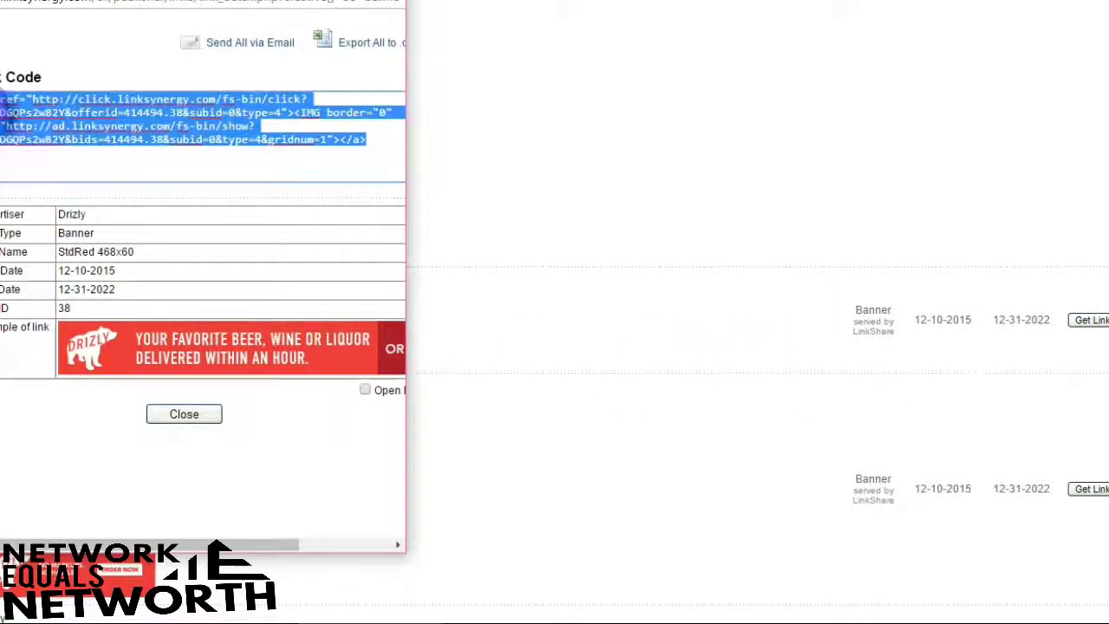
pyautogui.rightClick(5, 115)
pyautogui.click(59, 149)
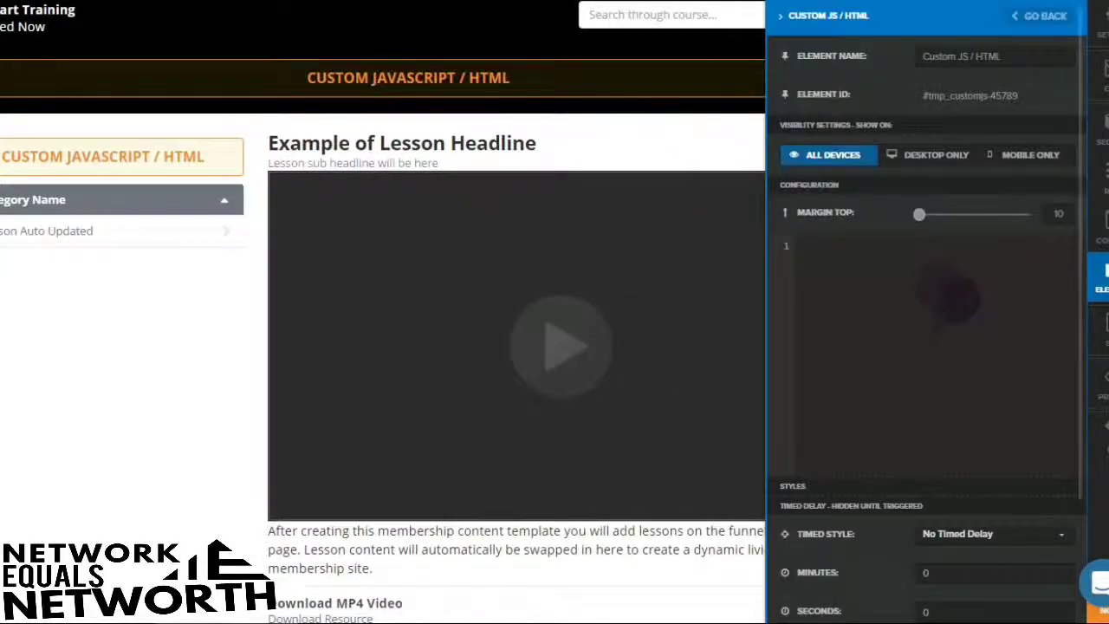
# Paste the StdRed 468x60 code into the header block and the middle-column Custom JS / HTML block.
pyautogui.rightClick(944, 293)
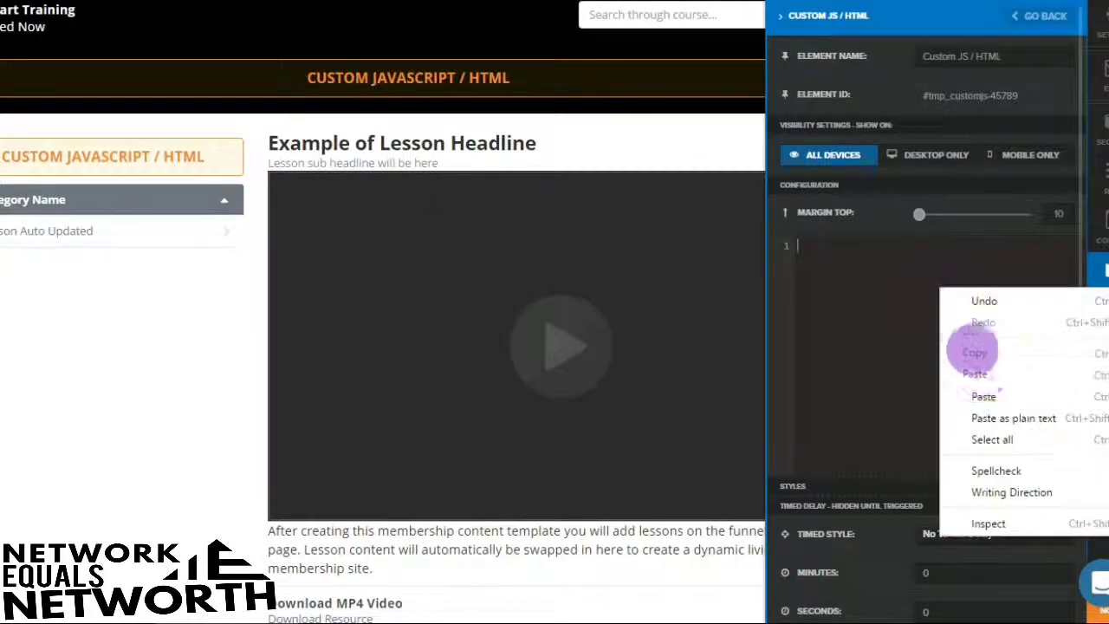
pyautogui.click(988, 396)
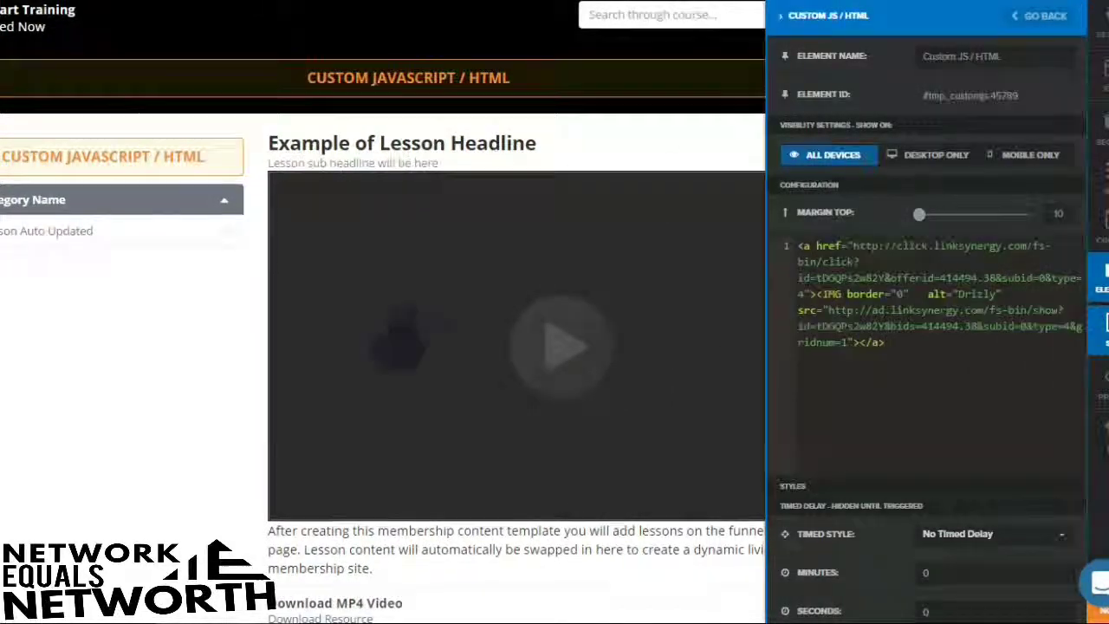
pyautogui.scroll(-4, 397, 351)
pyautogui.click(197, 314)
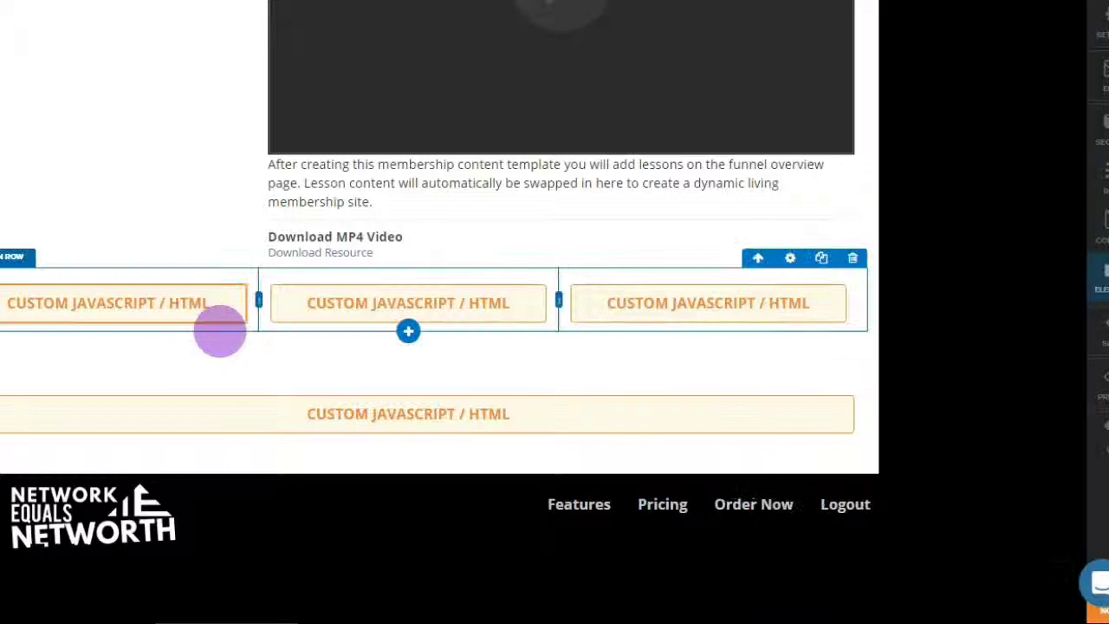
pyautogui.moveTo(366, 302); pyautogui.dragTo(481, 296)
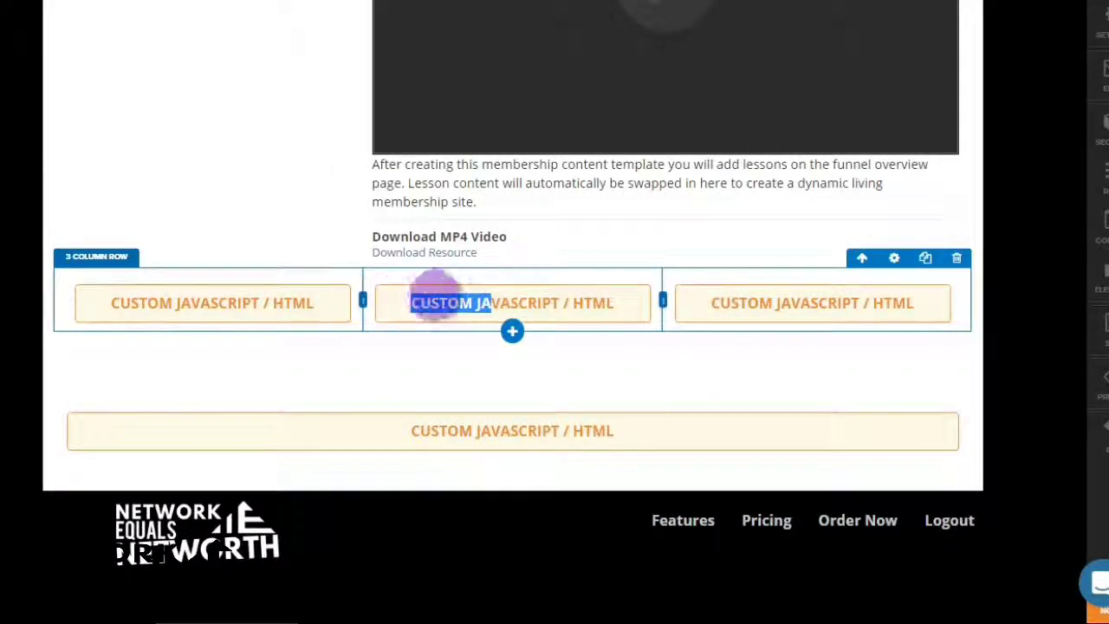
pyautogui.click(304, 303)
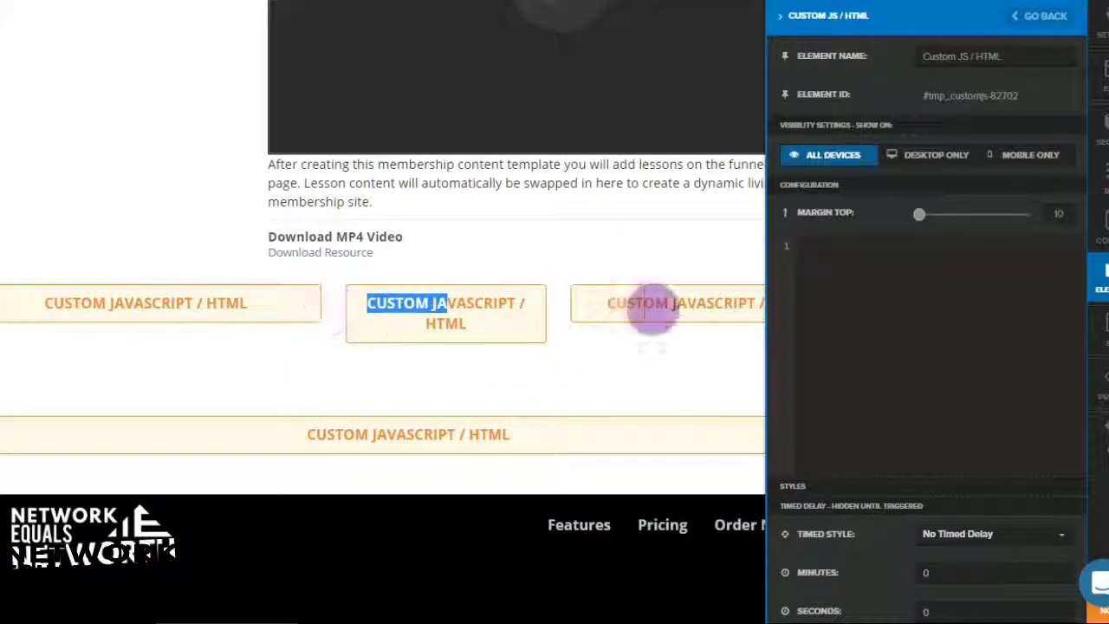
pyautogui.rightClick(875, 270)
pyautogui.click(895, 373)
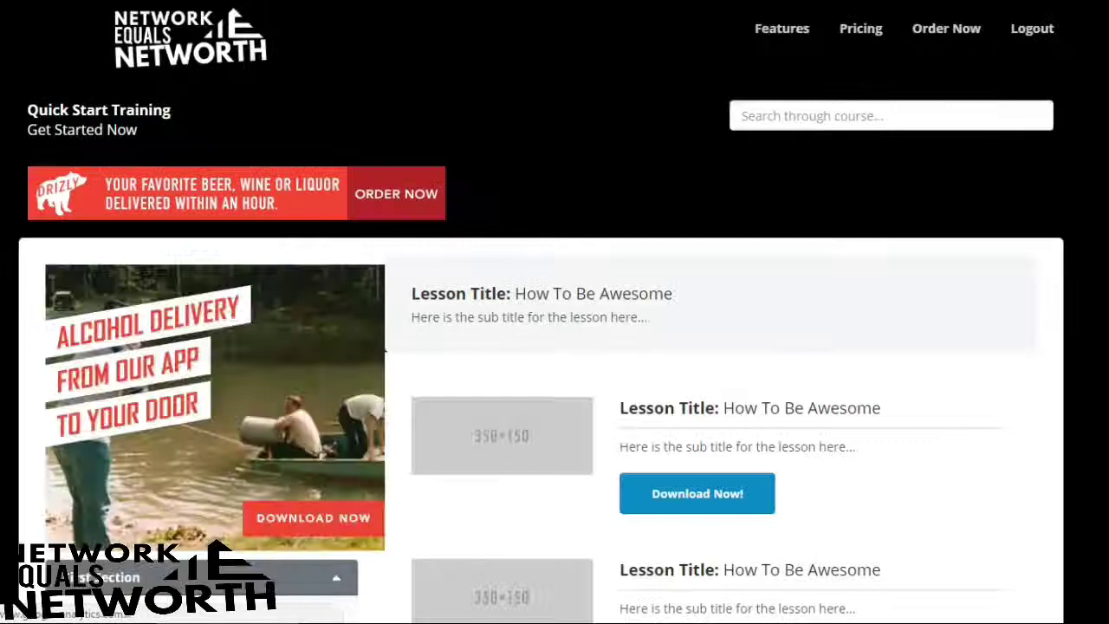
# Scroll the preview to check the Drizly banners in the header, sidebar, three-column row and bottom slot.
pyautogui.scroll(-3, 1042, 407)
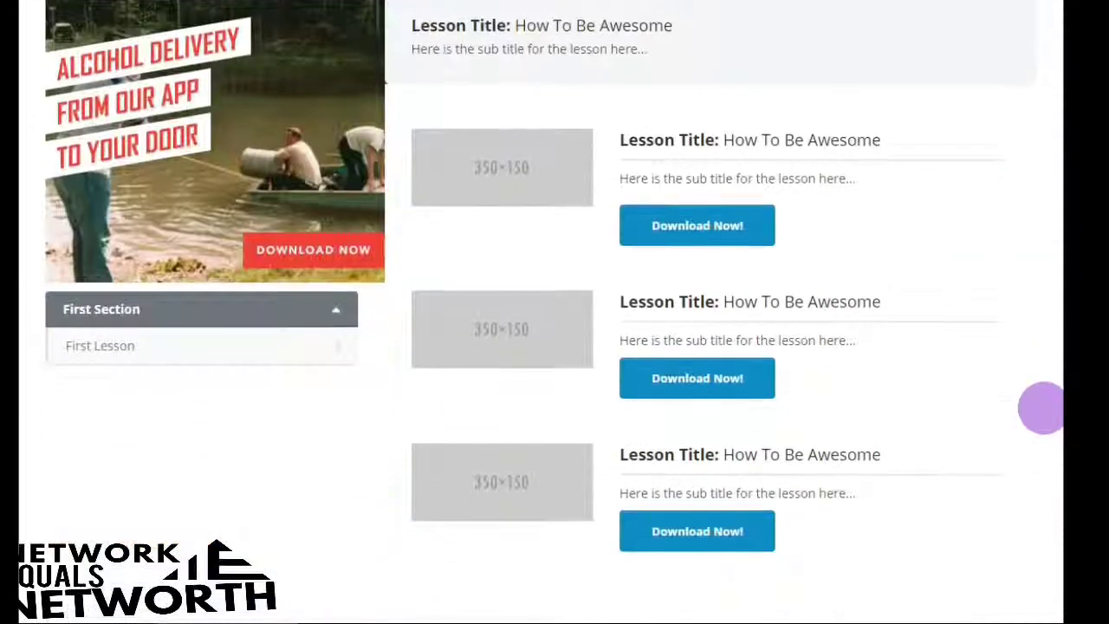
pyautogui.scroll(-4, 1043, 407)
pyautogui.scroll(-2, 1042, 407)
pyautogui.scroll(-2, 1042, 408)
pyautogui.scroll(5, 1042, 407)
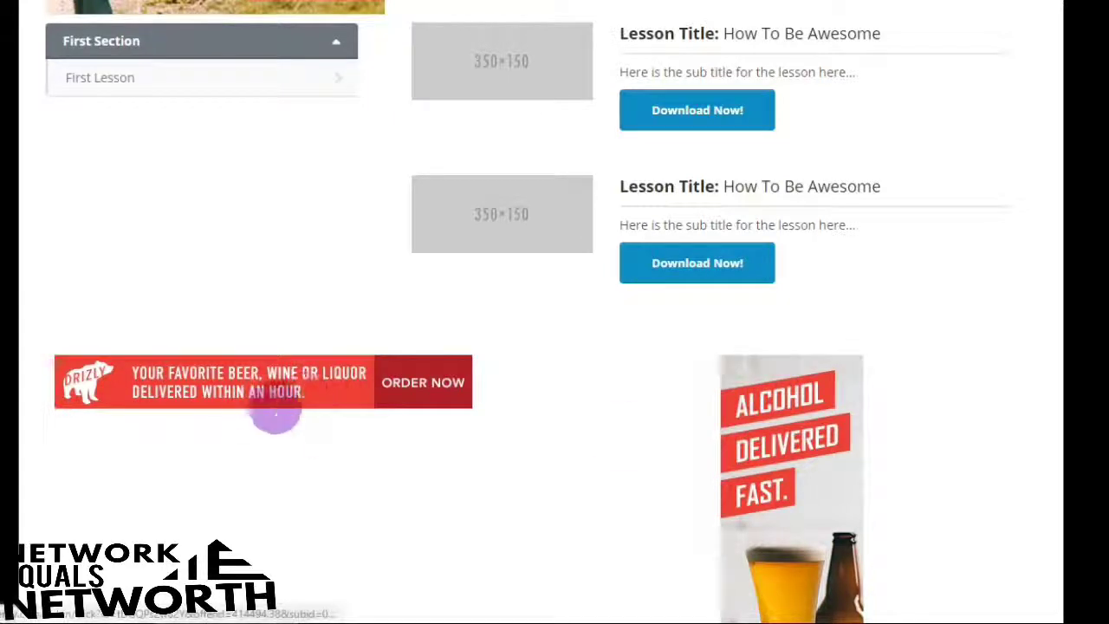
pyautogui.scroll(3, 303, 420)
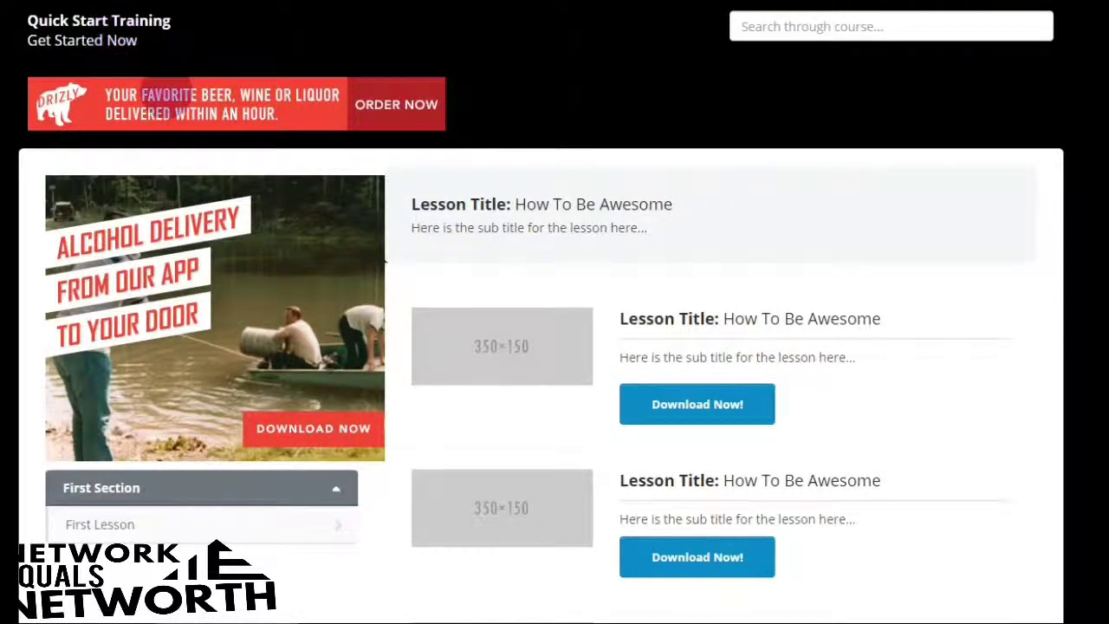
pyautogui.scroll(-4, 335, 359)
pyautogui.scroll(3, 335, 358)
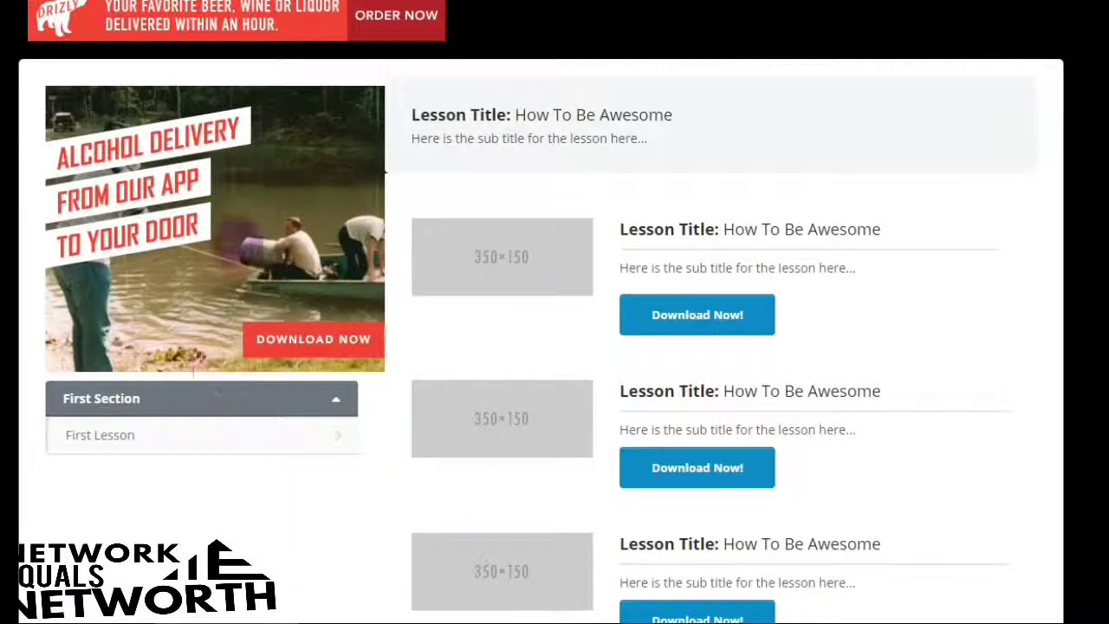
pyautogui.scroll(-5, 298, 420)
pyautogui.scroll(-4, 297, 415)
pyautogui.scroll(-2, 297, 411)
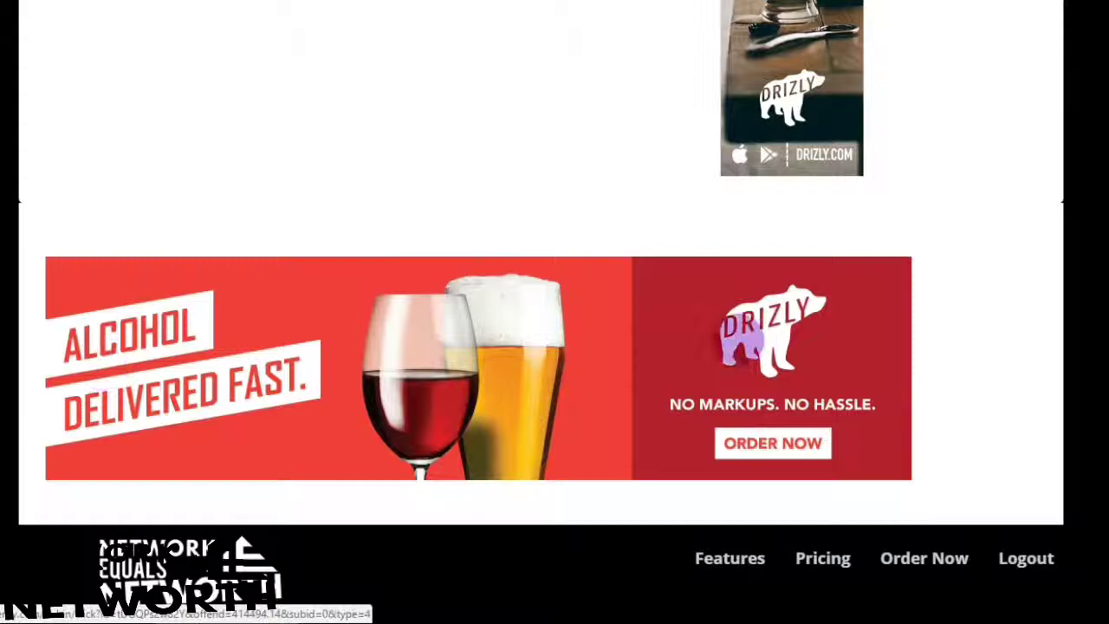
pyautogui.scroll(4, 705, 331)
pyautogui.scroll(4, 702, 331)
pyautogui.scroll(1, 702, 329)
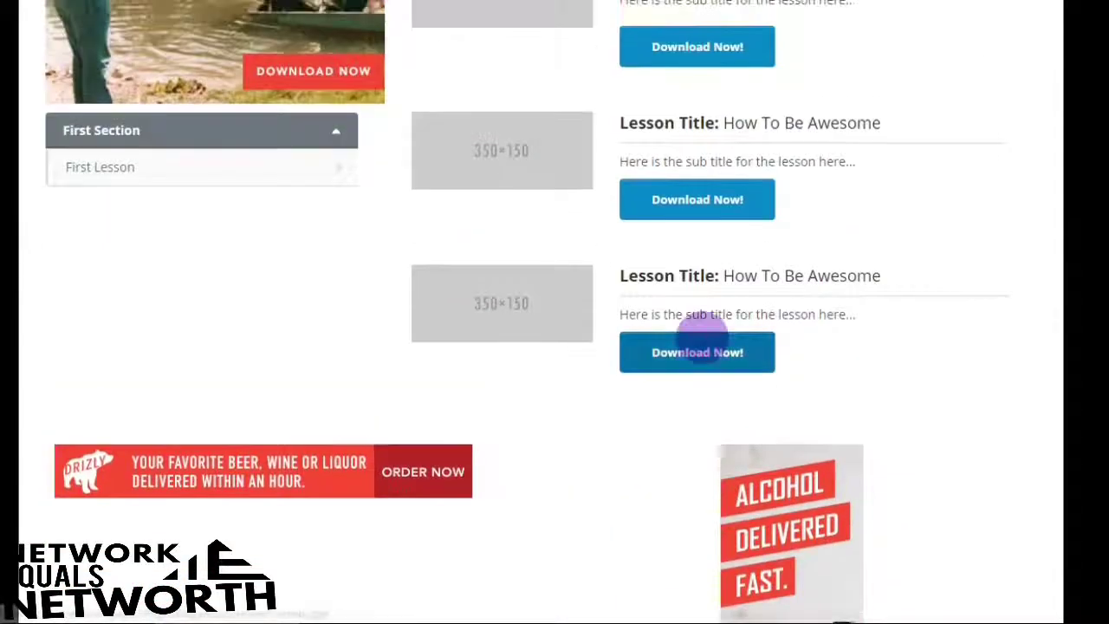
pyautogui.scroll(4, 555, 312)
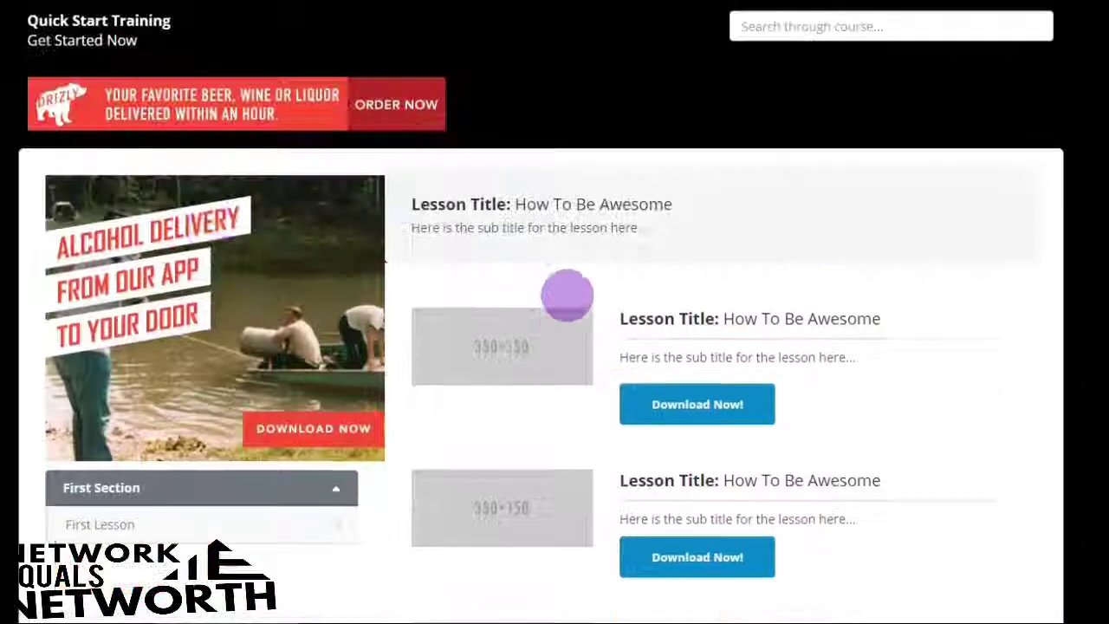
pyautogui.scroll(-4, 489, 455)
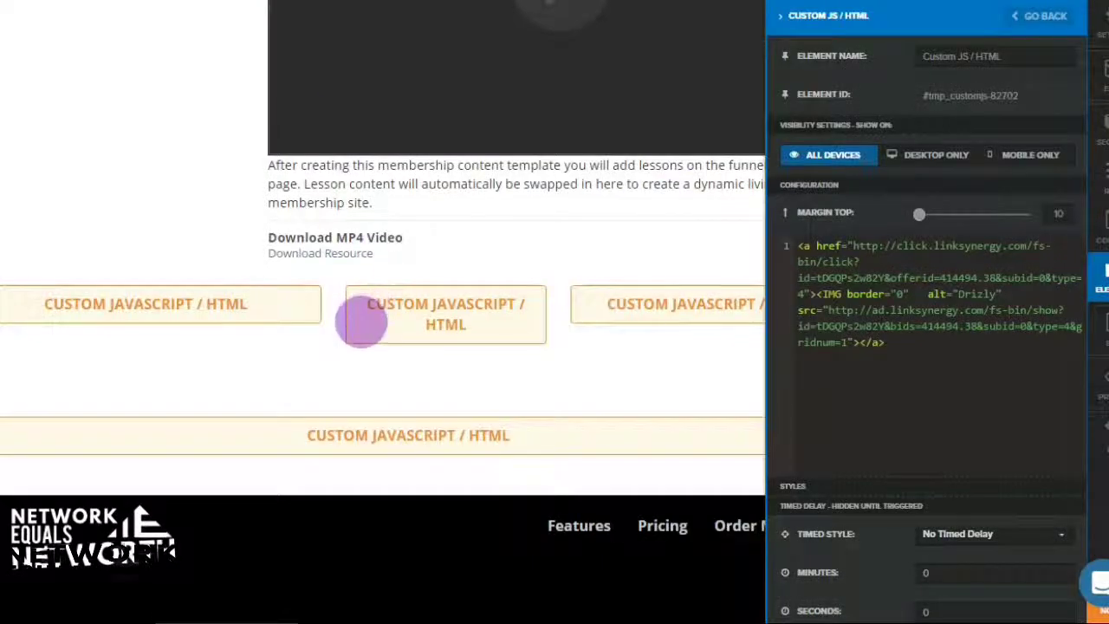
# Close the Custom JS/HTML settings and move the third-column code block above the sidebar's Category Name list.
pyautogui.scroll(5, 359, 317)
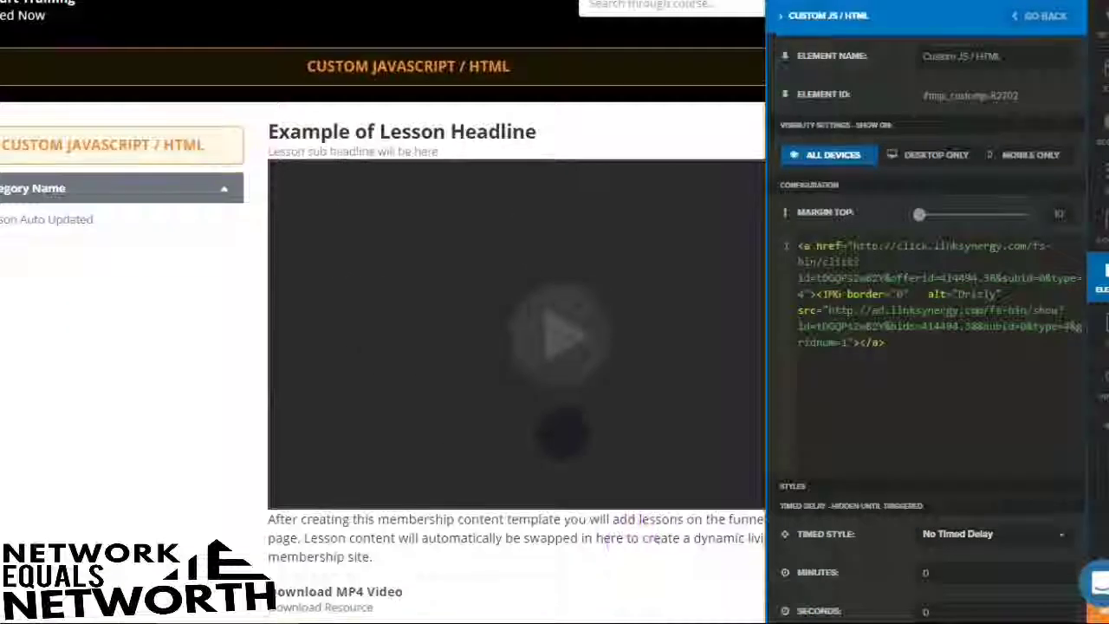
pyautogui.scroll(-2, 563, 433)
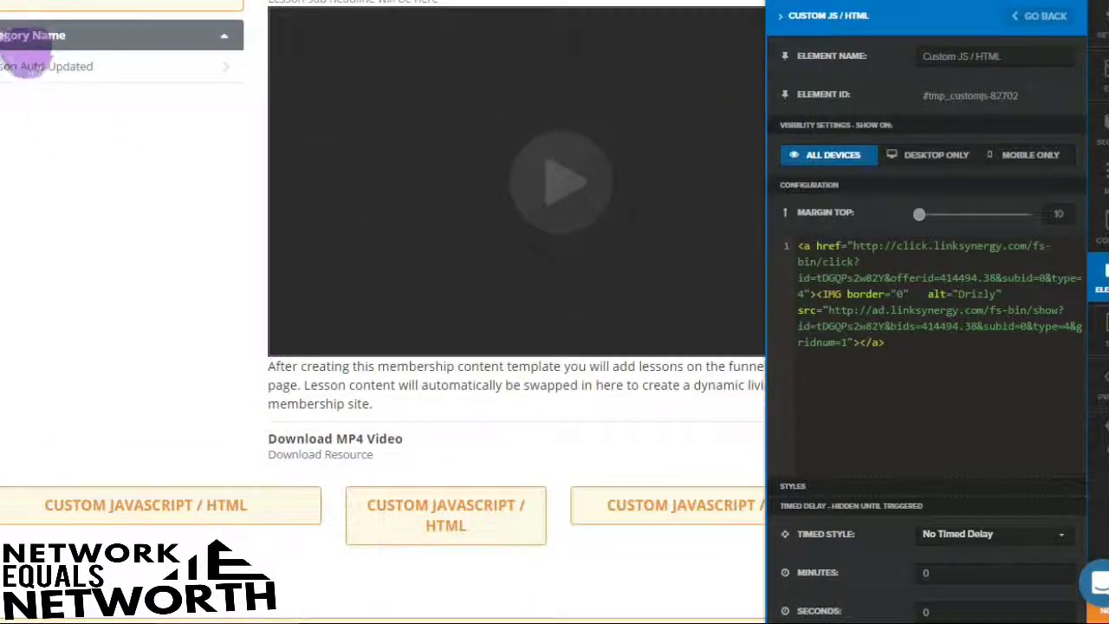
pyautogui.click(30, 65)
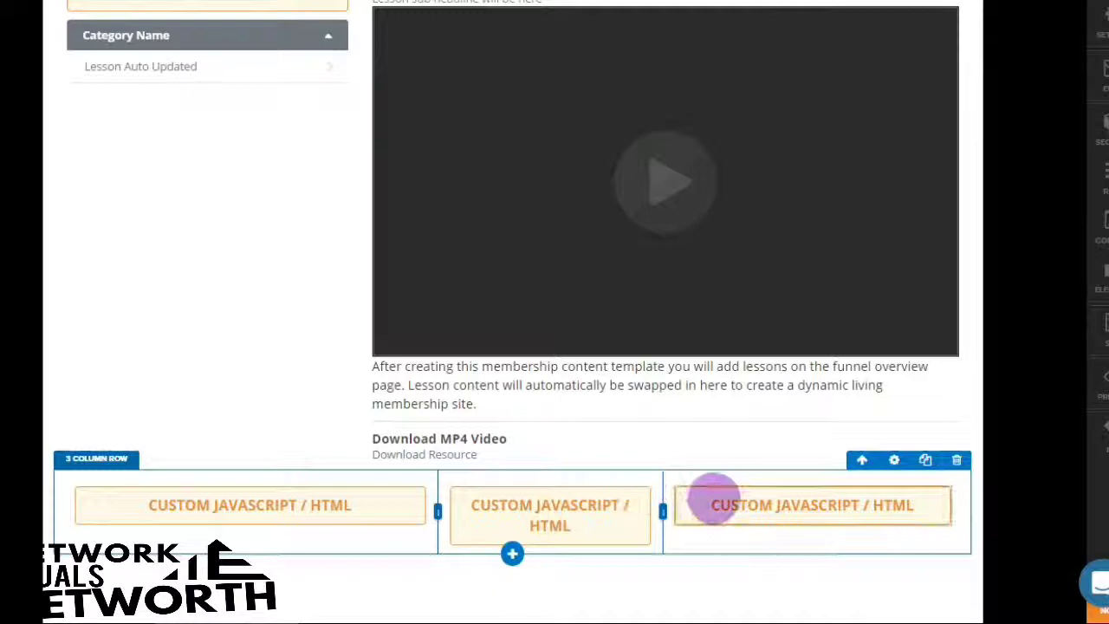
pyautogui.moveTo(164, 214); pyautogui.dragTo(122, 96)
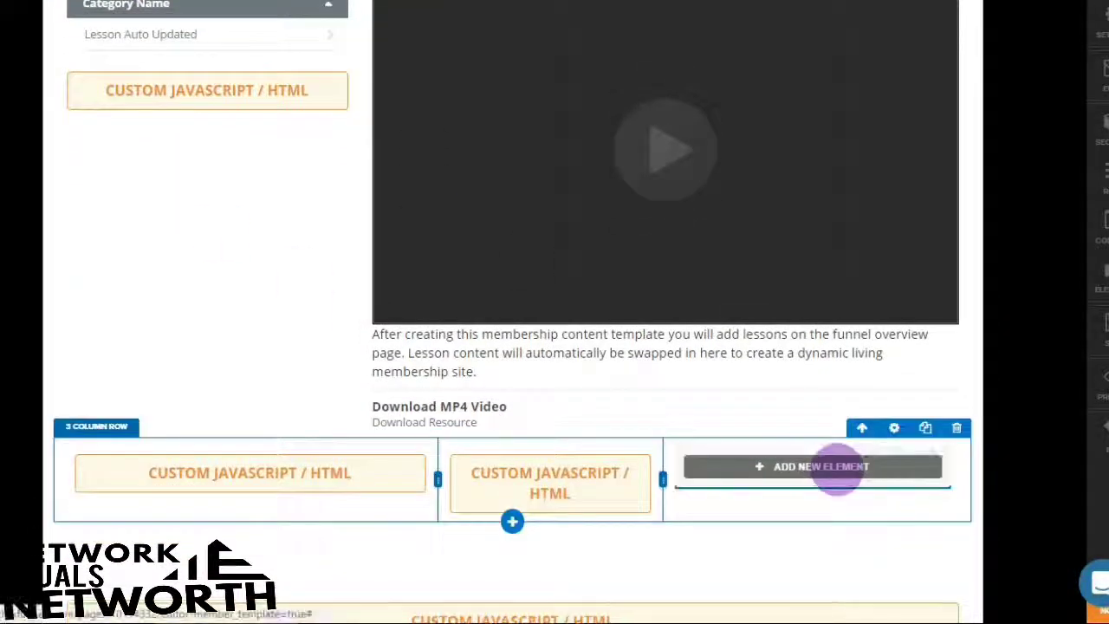
pyautogui.moveTo(139, 10); pyautogui.dragTo(837, 465)
pyautogui.click(208, 70)
pyautogui.moveTo(203, 39); pyautogui.dragTo(208, 86)
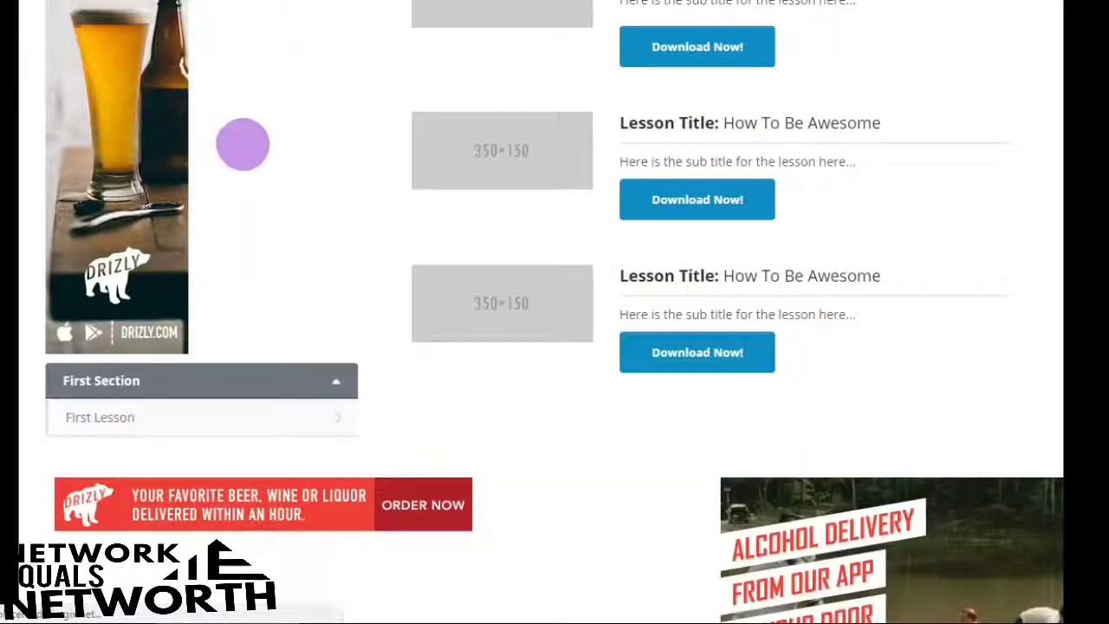
pyautogui.scroll(-3, 243, 144)
pyautogui.scroll(-3, 245, 144)
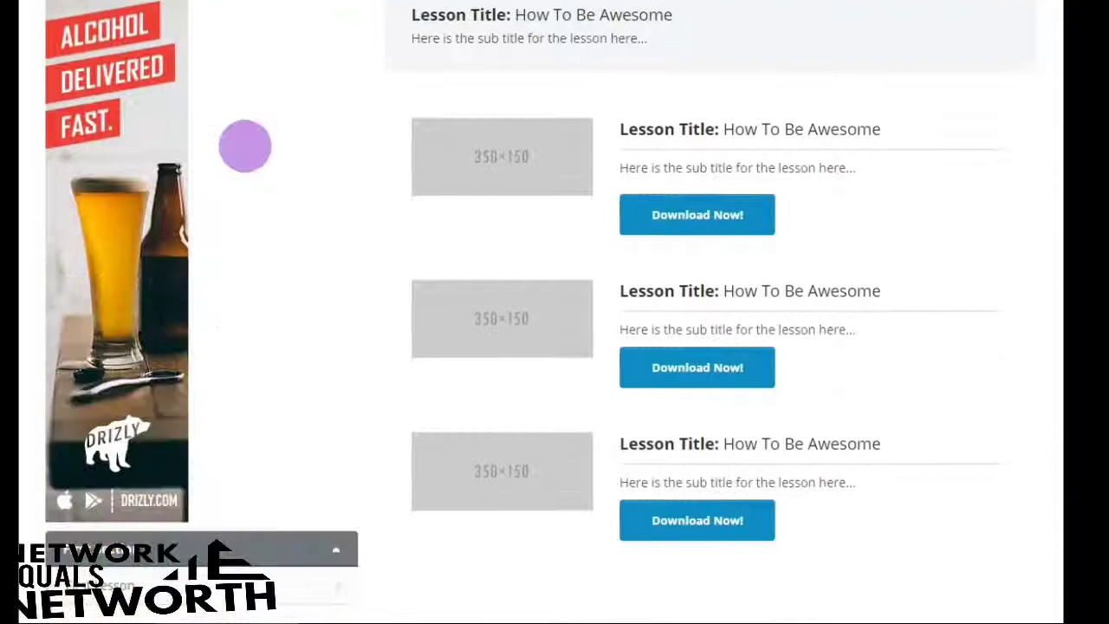
pyautogui.scroll(-5, 245, 144)
pyautogui.scroll(3, 243, 147)
pyautogui.scroll(3, 242, 147)
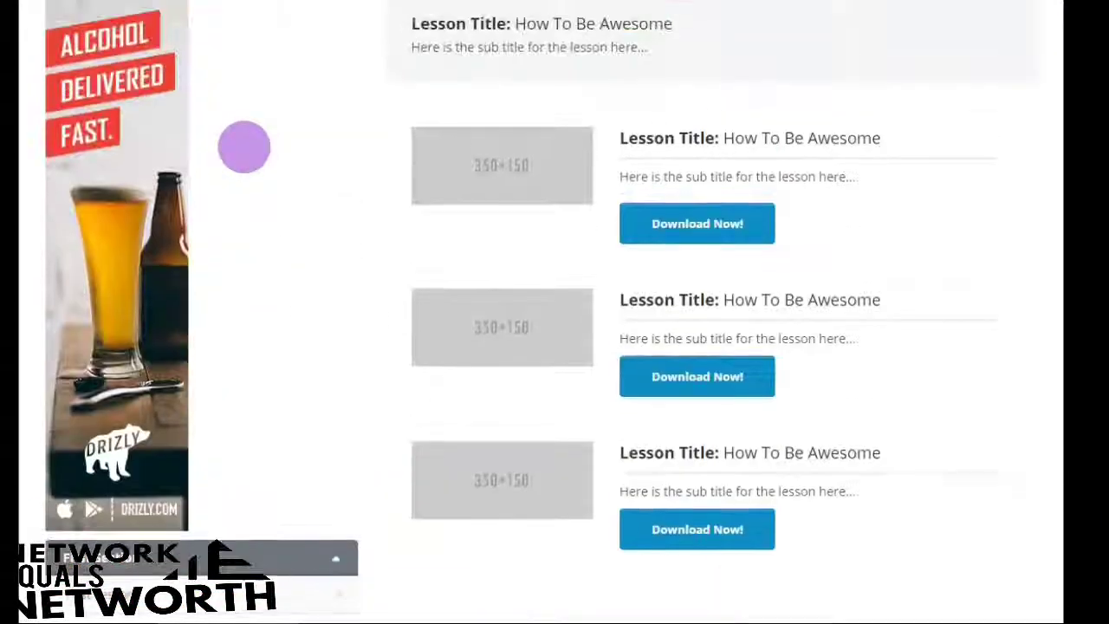
pyautogui.scroll(-4, 215, 243)
pyautogui.scroll(-5, 213, 245)
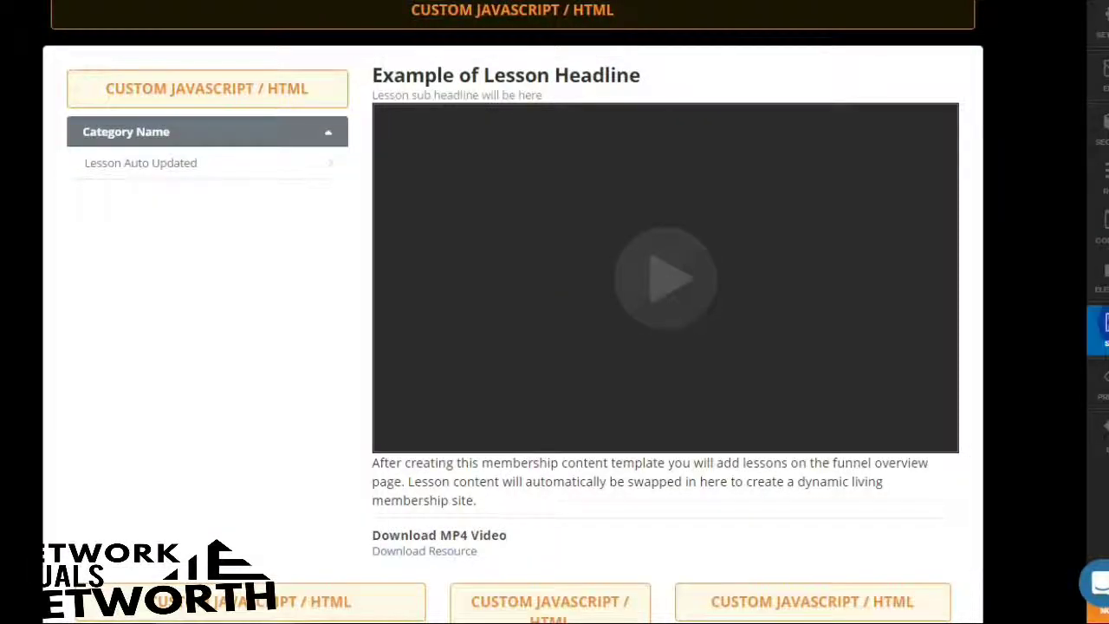
# Delete the top custom code block and its empty row, then the sidebar custom code block.
pyautogui.scroll(3, 220, 354)
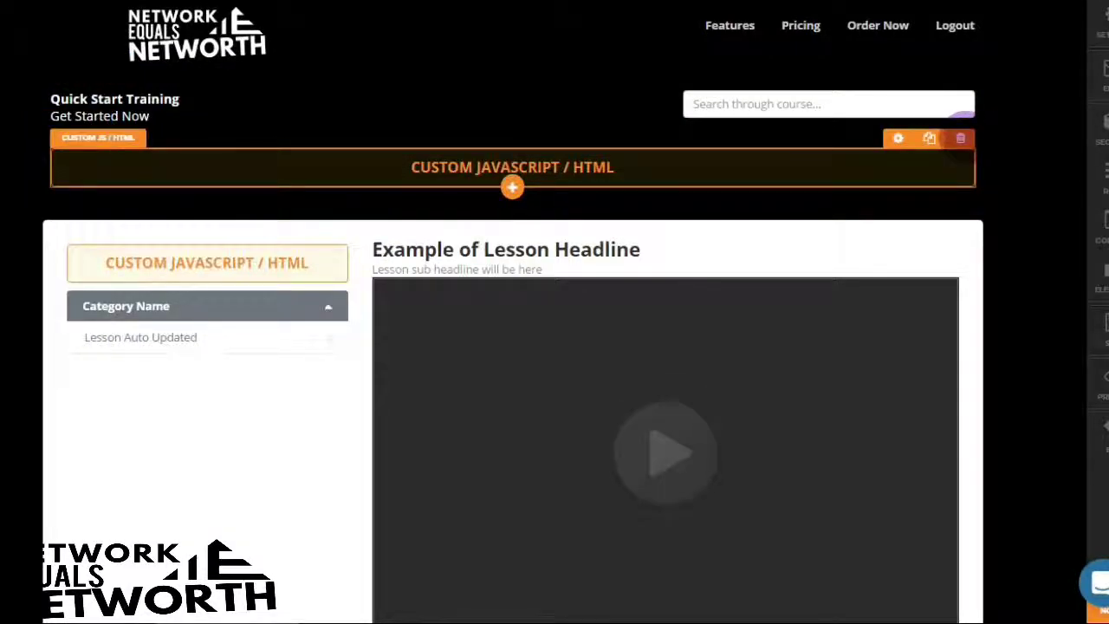
pyautogui.click(960, 138)
pyautogui.click(621, 83)
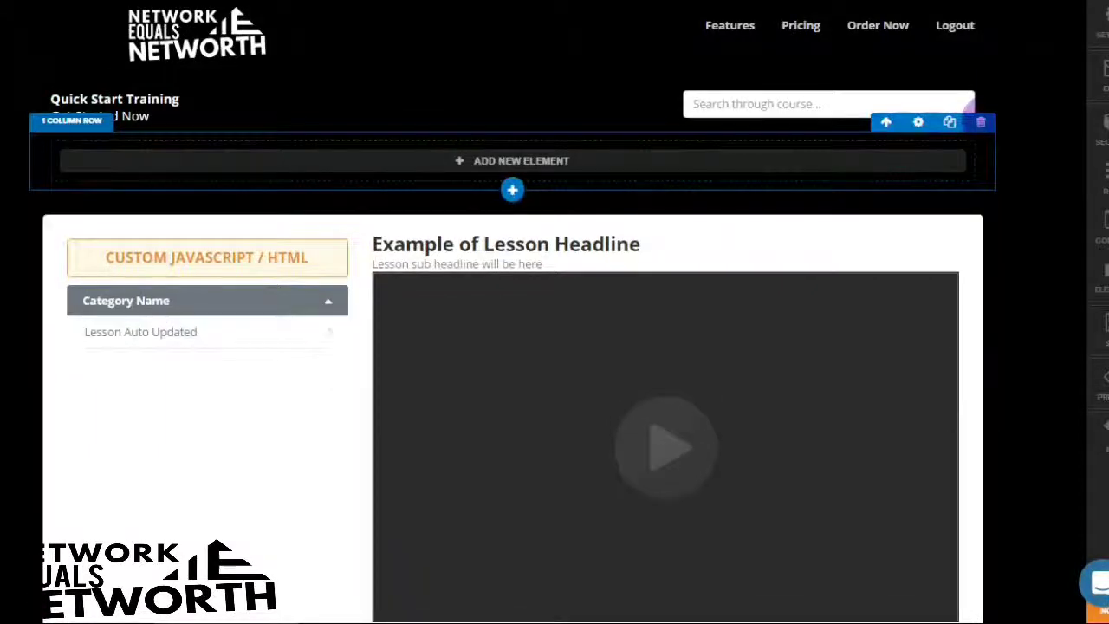
pyautogui.click(979, 122)
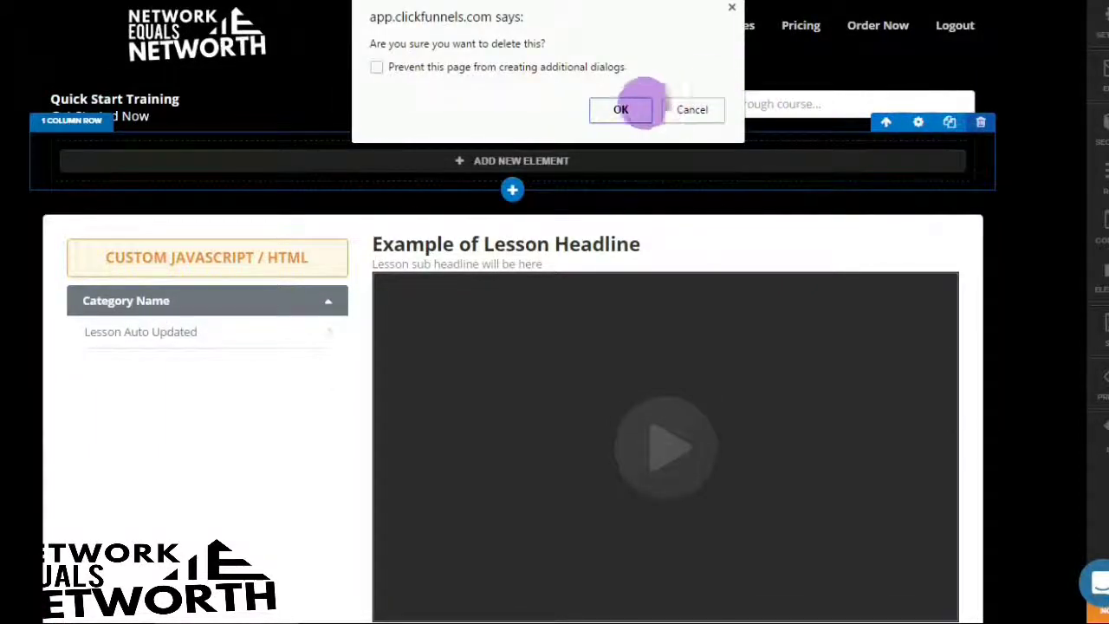
pyautogui.click(642, 102)
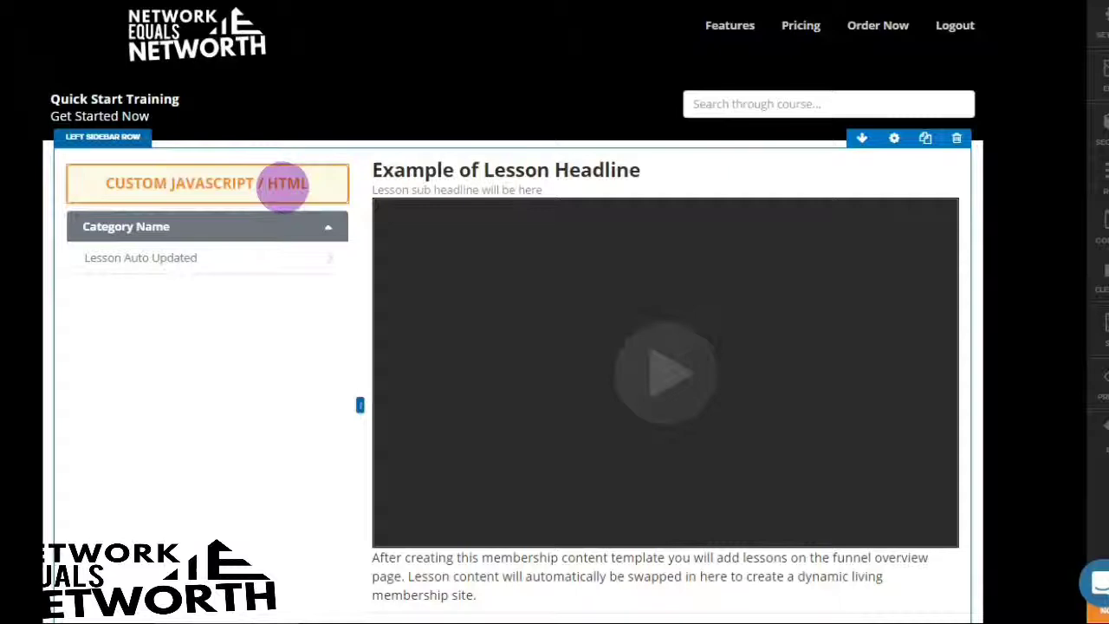
pyautogui.click(337, 154)
pyautogui.click(623, 108)
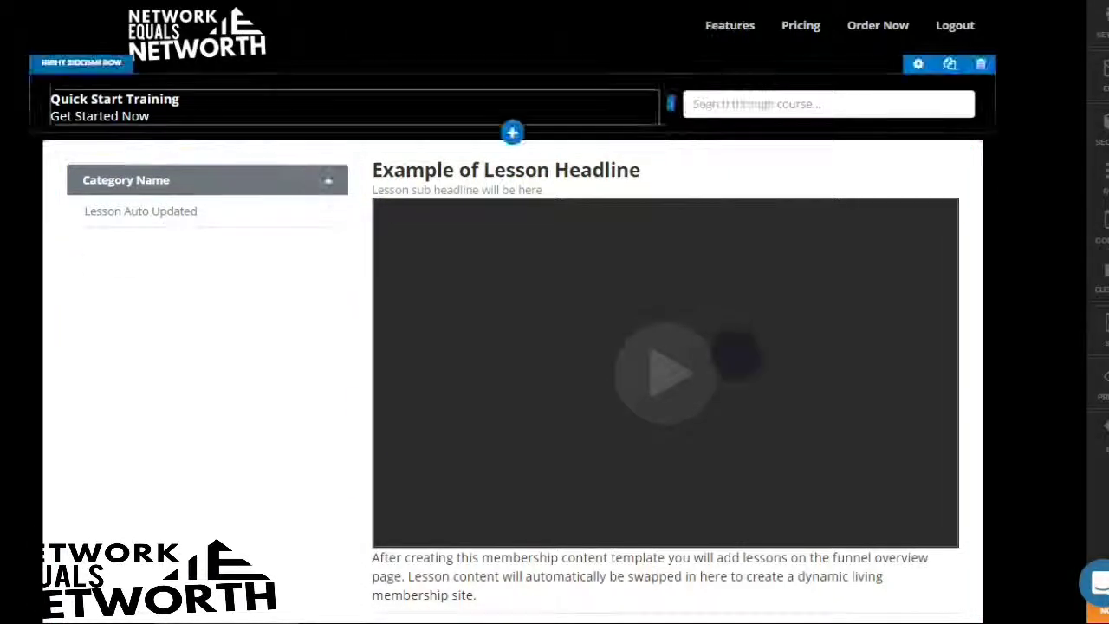
# Delete the three-column row of code blocks and the section holding the last code block.
pyautogui.scroll(-5, 767, 346)
pyautogui.click(956, 293)
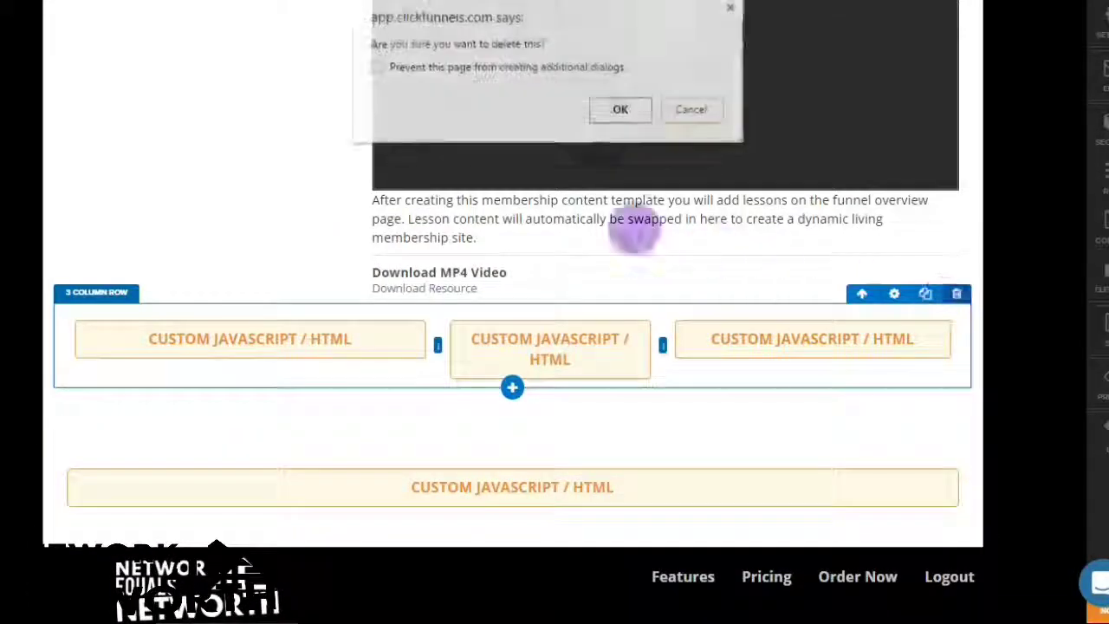
pyautogui.click(619, 109)
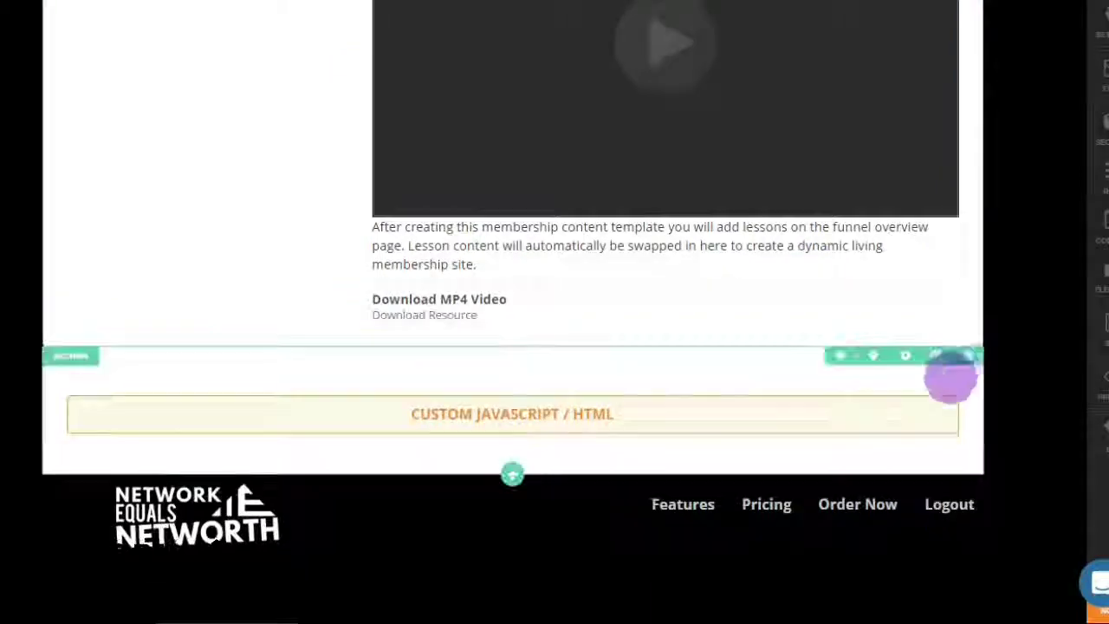
pyautogui.click(967, 355)
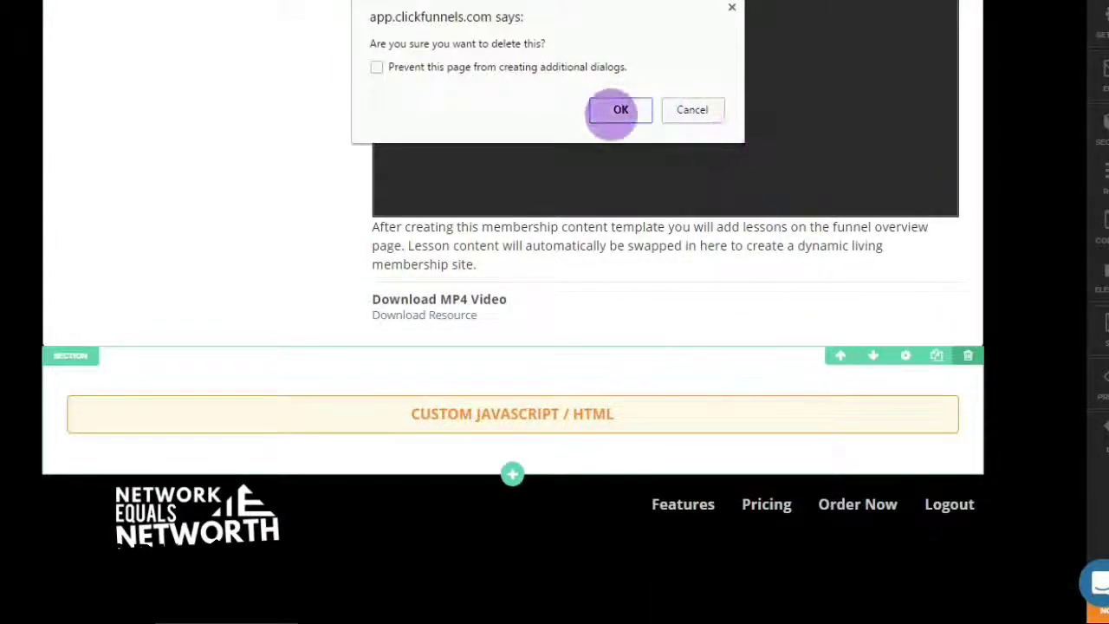
pyautogui.click(621, 109)
pyautogui.scroll(5, 705, 277)
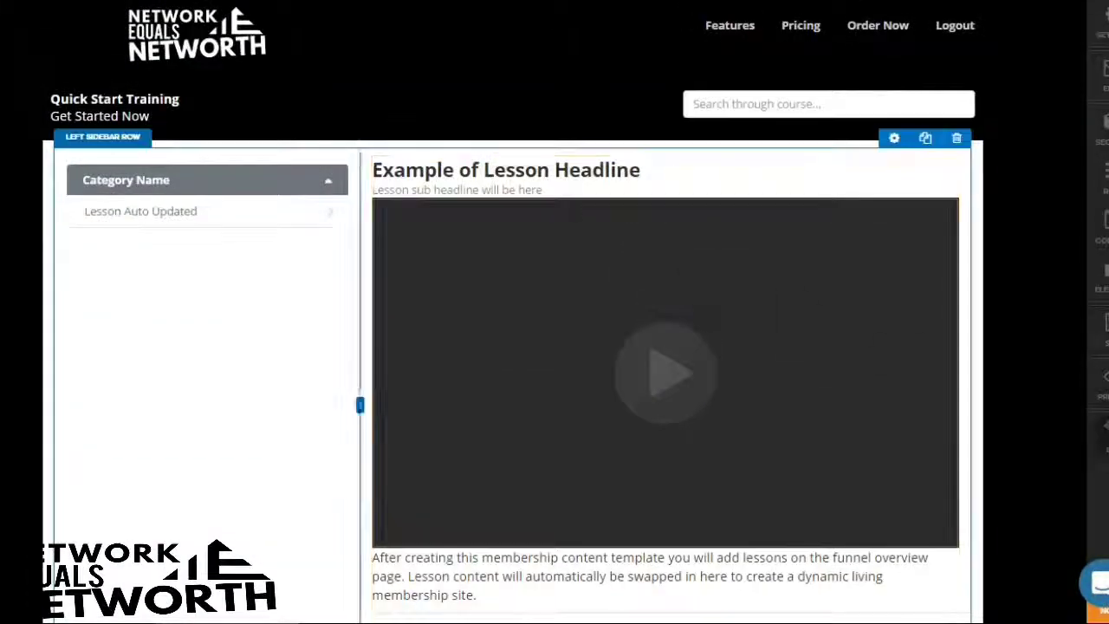